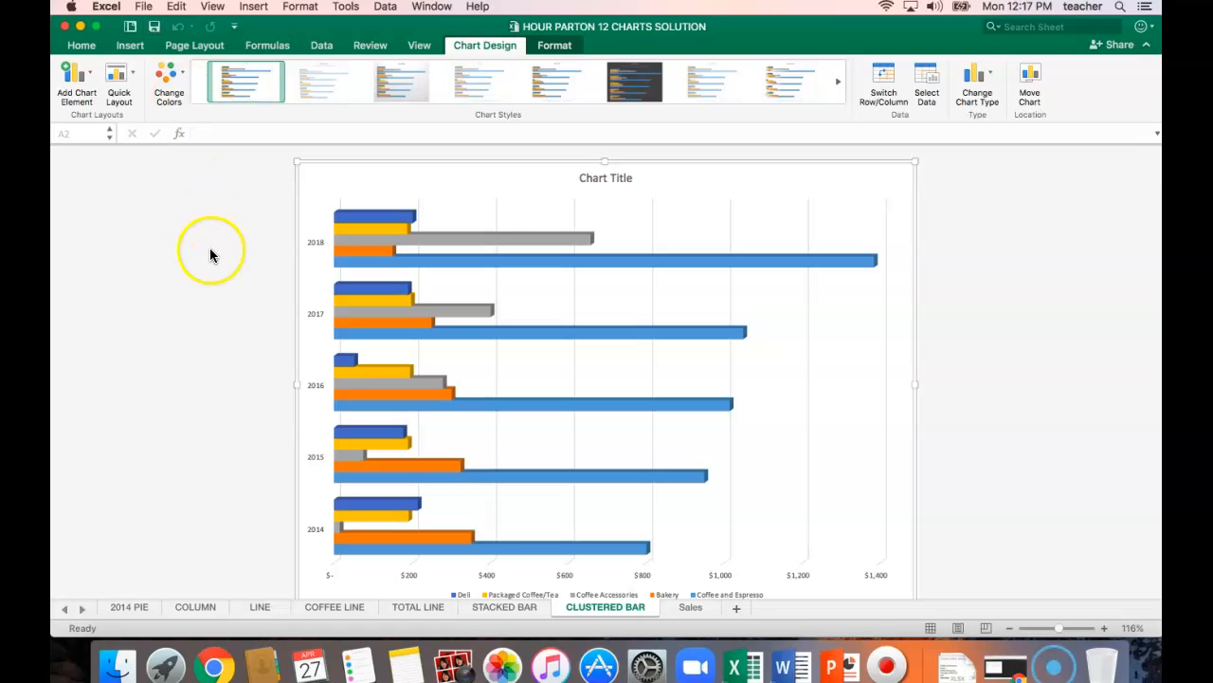
{"action": "left_click", "coordinate": [134, 612]}
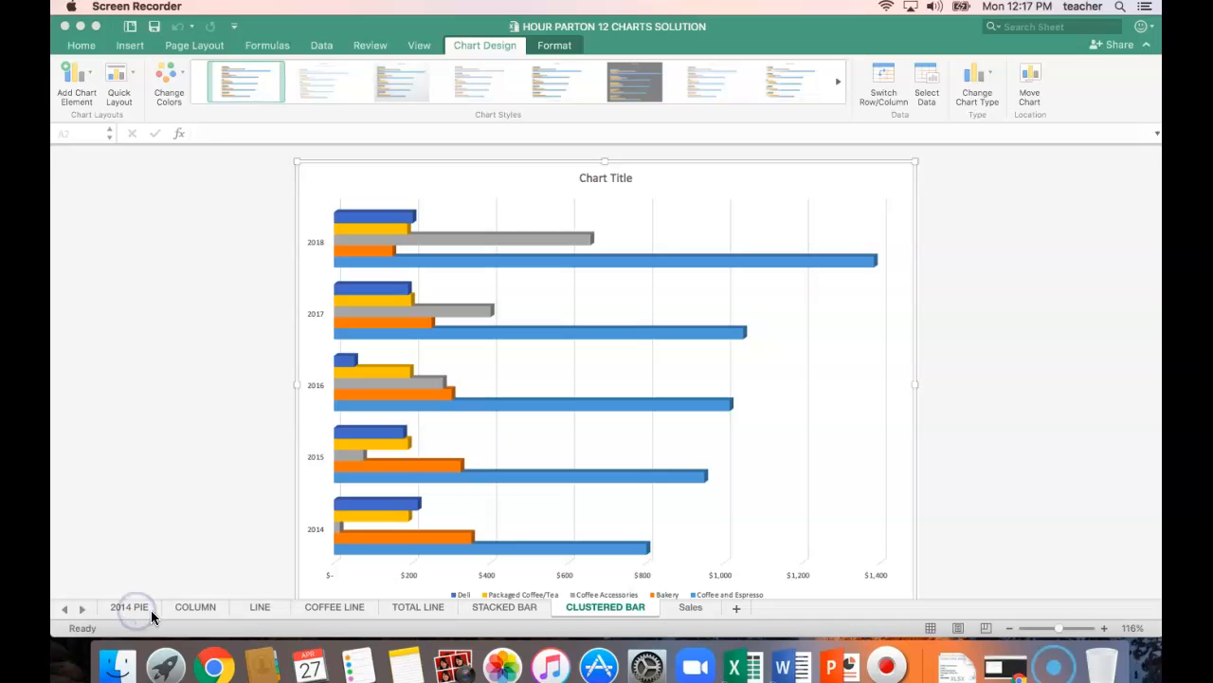
{"action": "left_click", "coordinate": [151, 612]}
{"action": "left_click", "coordinate": [196, 608]}
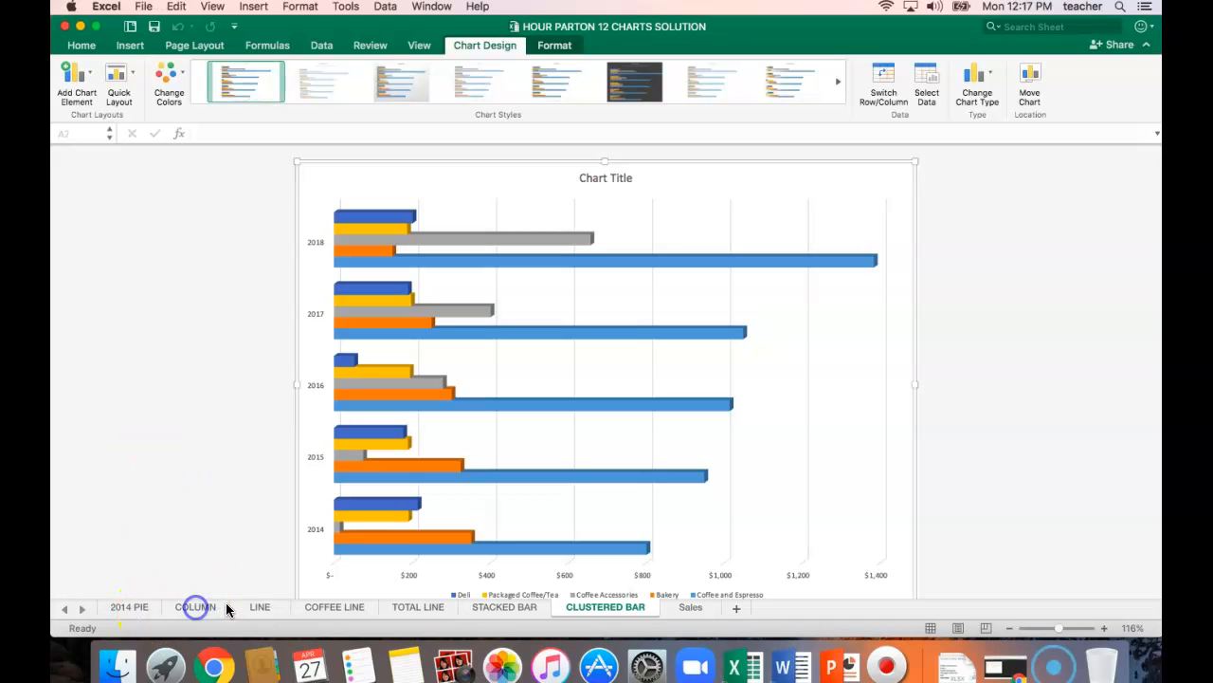
{"action": "left_click", "coordinate": [151, 612]}
{"action": "left_click", "coordinate": [159, 440]}
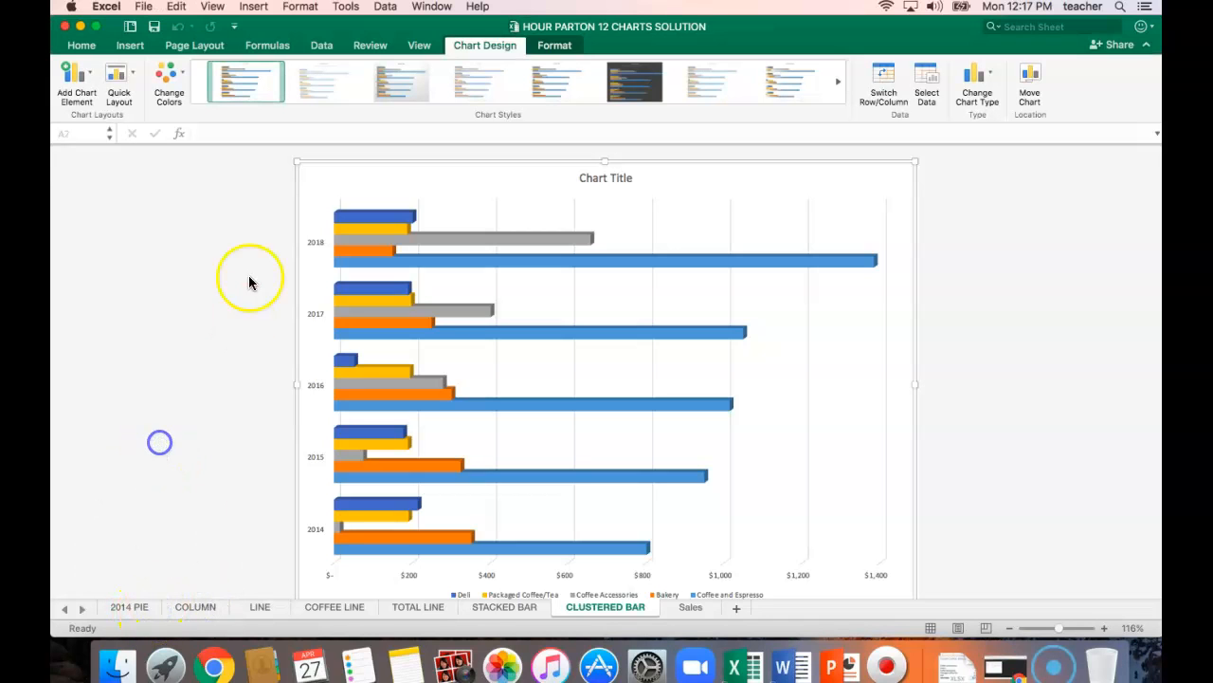
{"action": "left_click", "coordinate": [976, 200]}
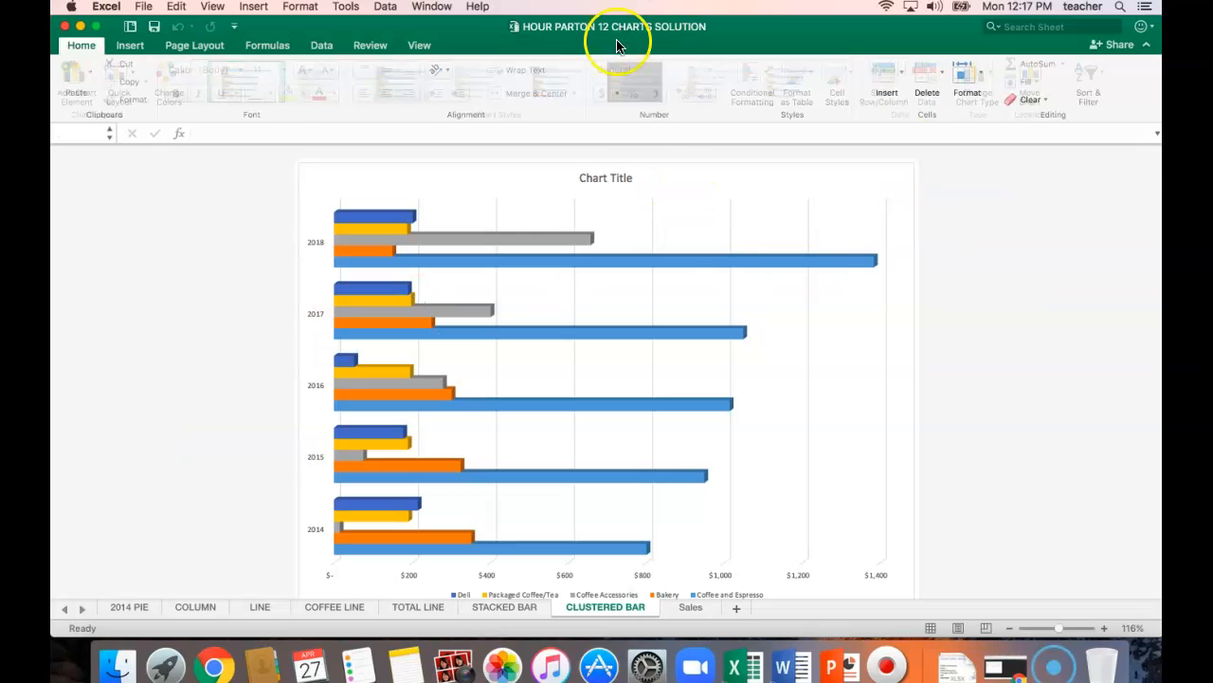
{"action": "left_click", "coordinate": [155, 28]}
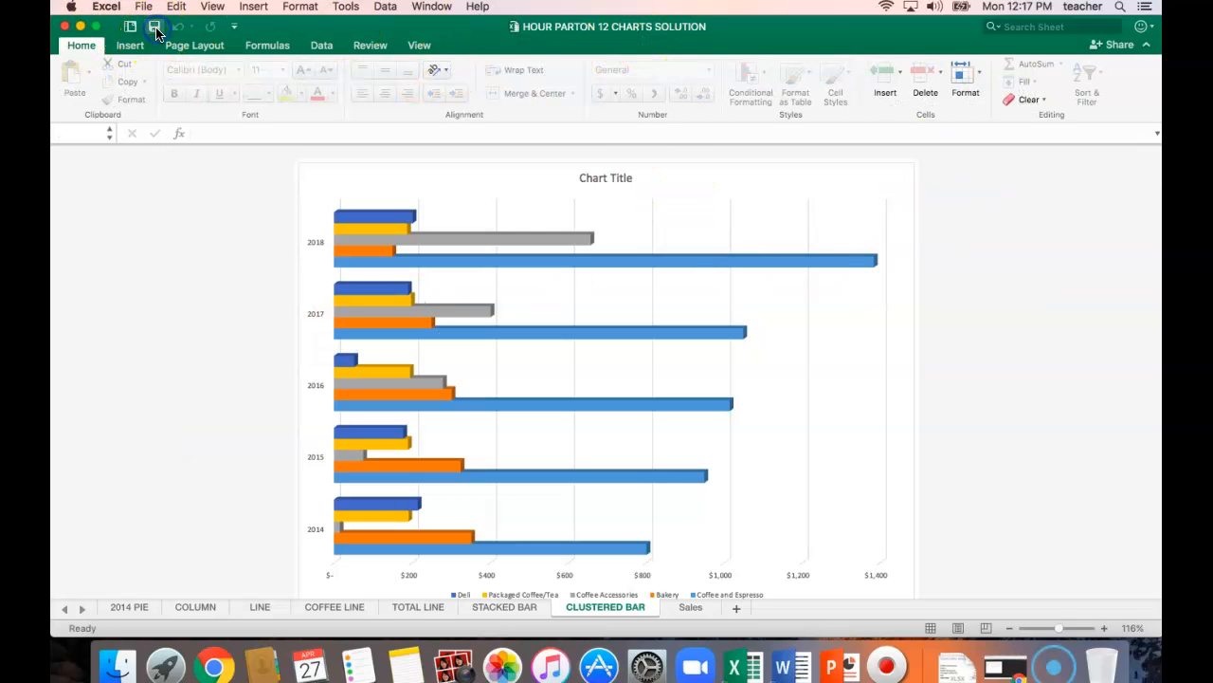
Close the Chapter 12 folder window behind the workbook and return to the charts workbook in Excel.
{"action": "left_click", "coordinate": [81, 26]}
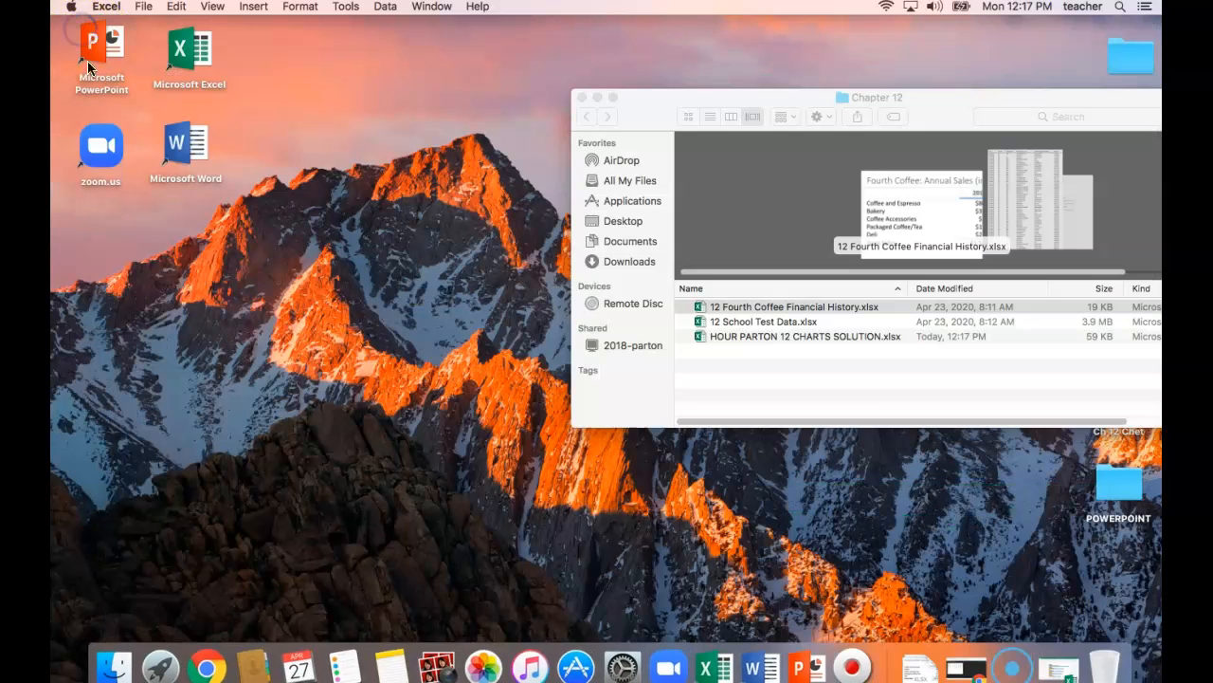
{"action": "left_click", "coordinate": [583, 96]}
{"action": "left_click", "coordinate": [717, 668]}
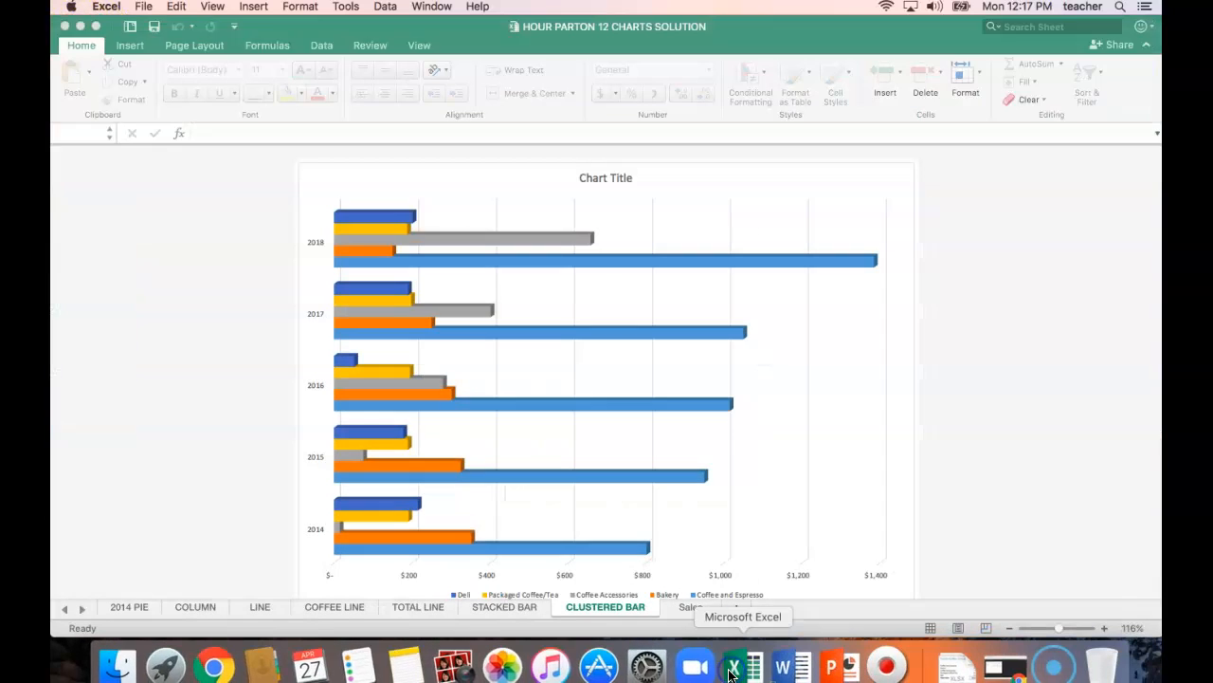
Move the COLUMN sheet ahead of the 2014 PIE sheet and open the 2014 PIE sheet.
{"action": "left_click", "coordinate": [141, 611]}
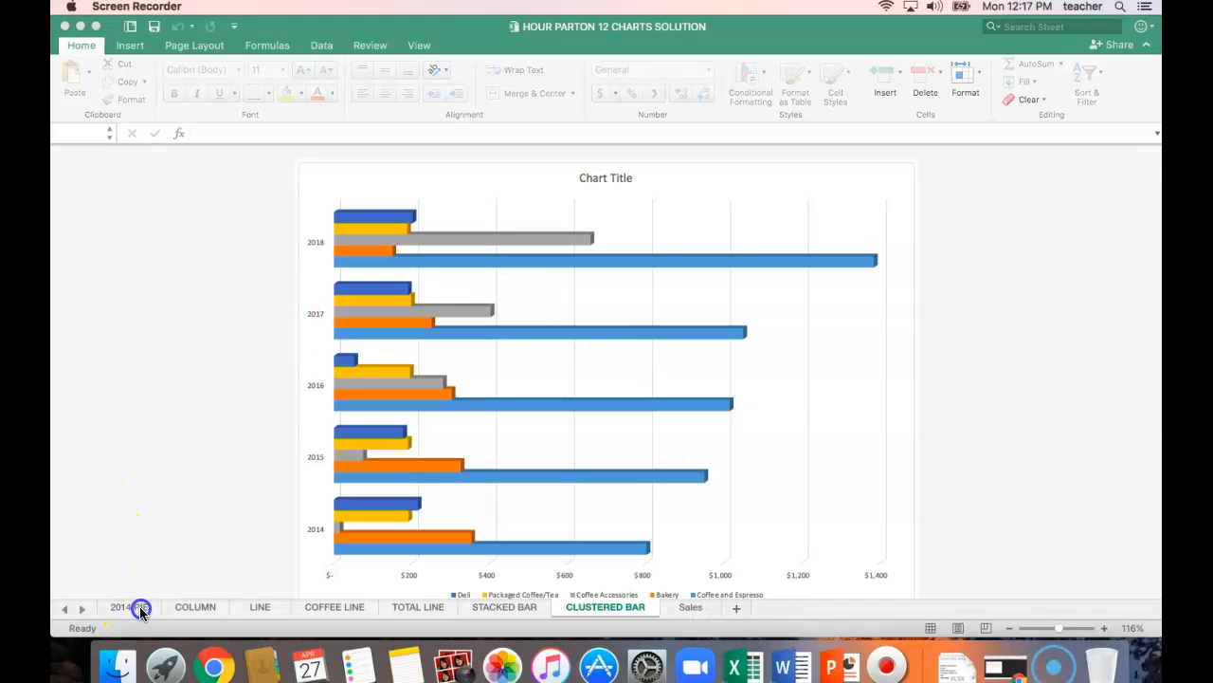
{"action": "left_click", "coordinate": [190, 610]}
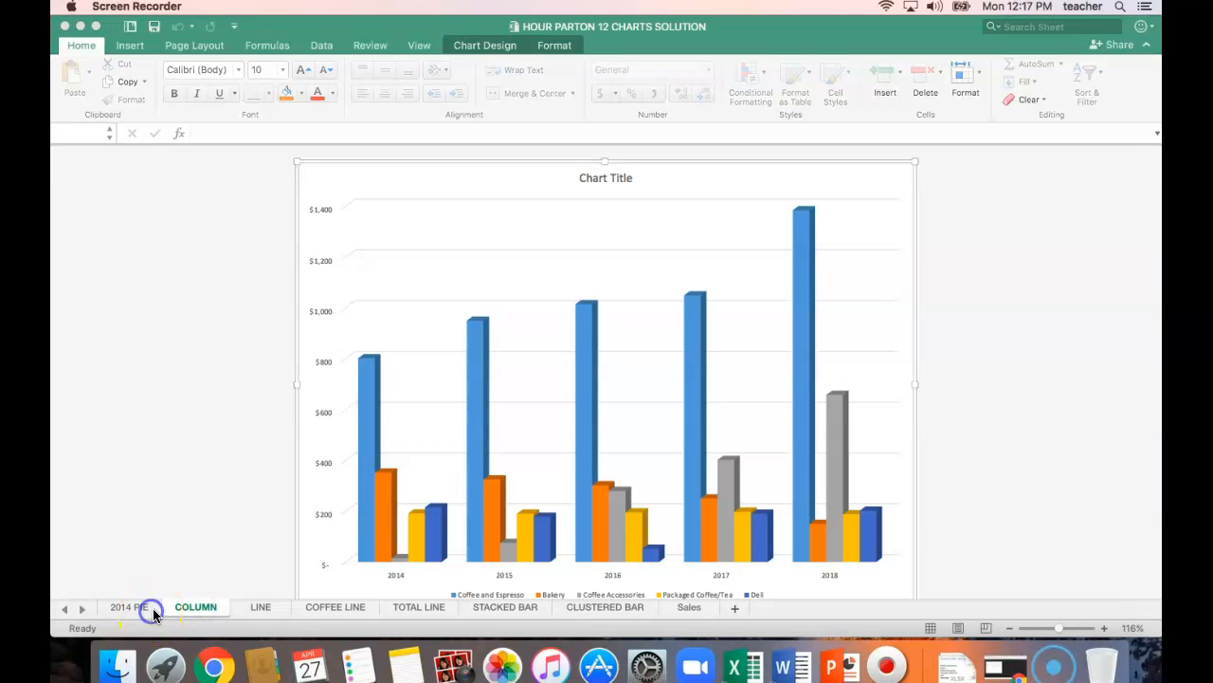
{"action": "left_click", "coordinate": [65, 613]}
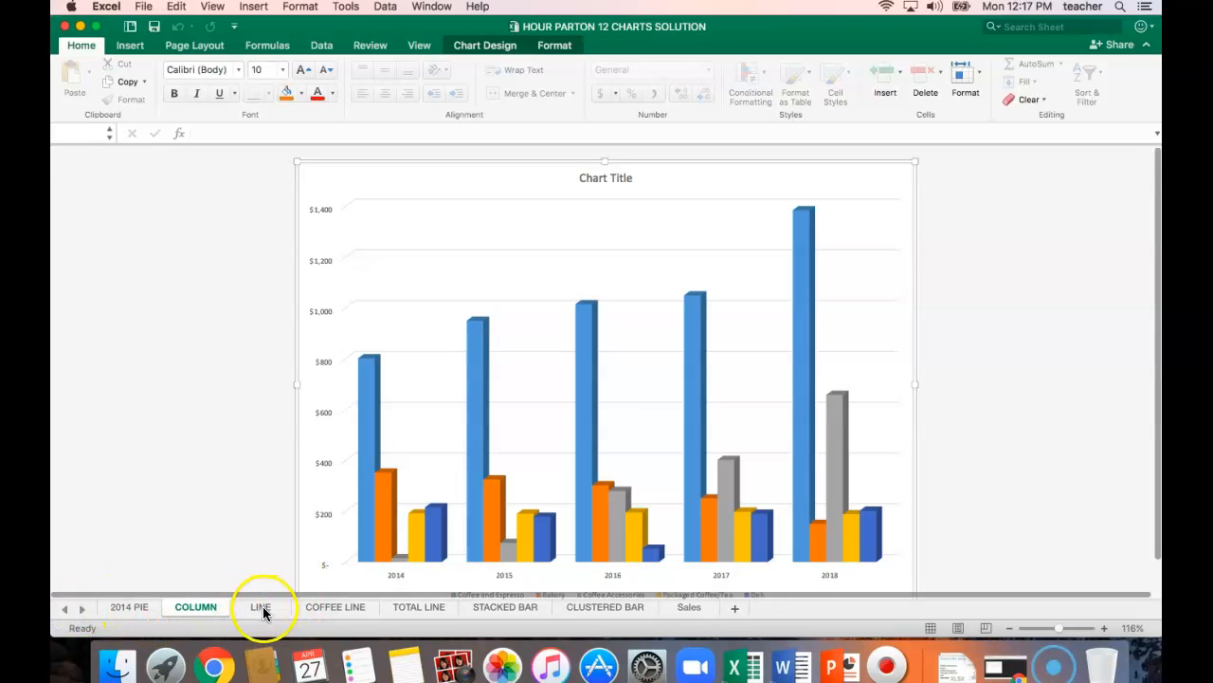
{"action": "left_click", "coordinate": [164, 613]}
{"action": "left_click_drag", "start_coordinate": [164, 608], "coordinate": [82, 614]}
{"action": "left_click", "coordinate": [197, 610]}
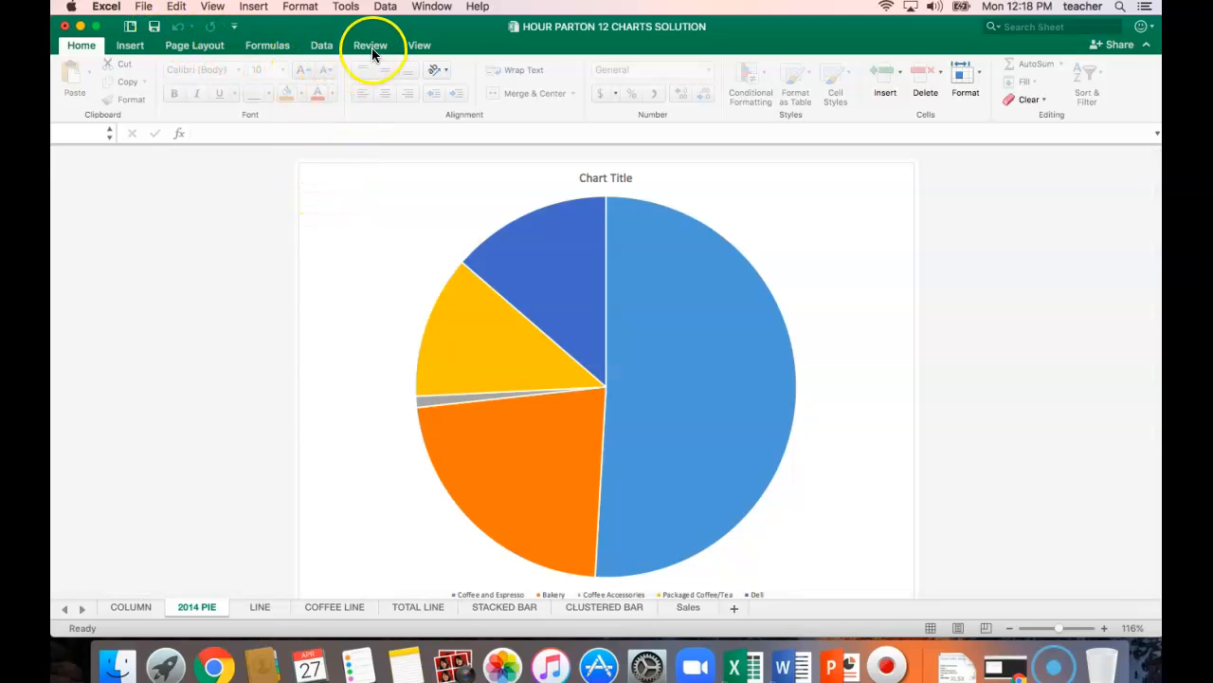
Select the whole pie chart on the 2014 PIE sheet and apply chart Style 9.
{"action": "left_click", "coordinate": [322, 183]}
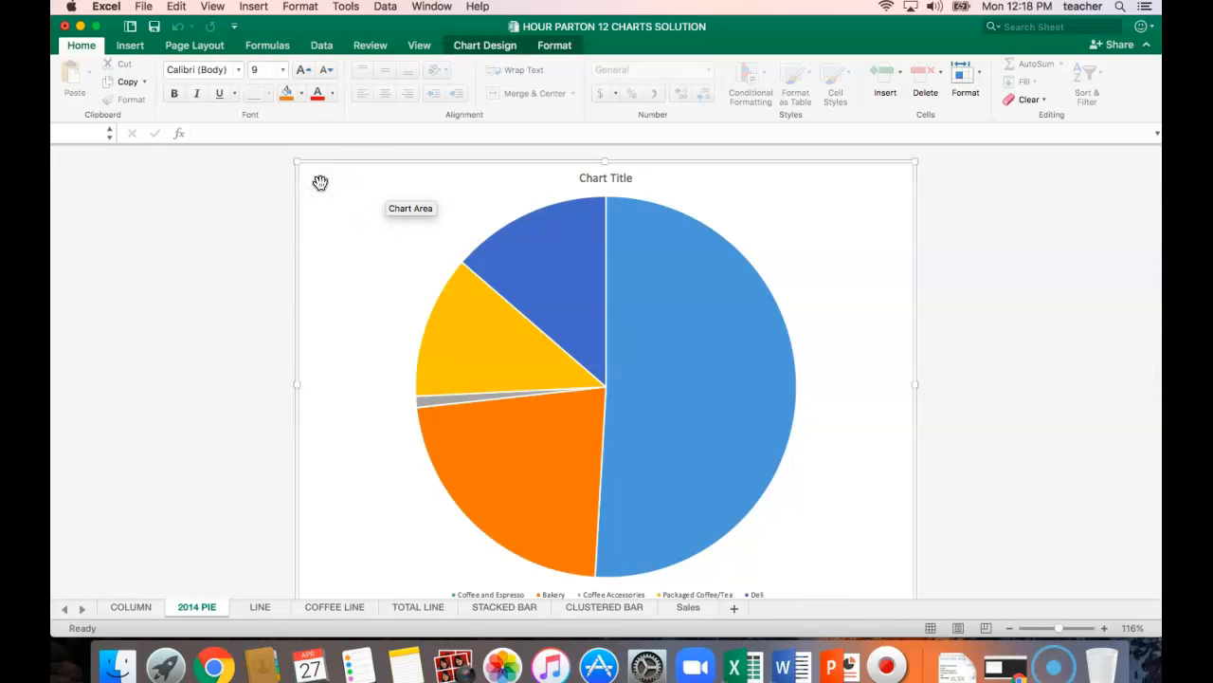
{"action": "left_click", "coordinate": [666, 224]}
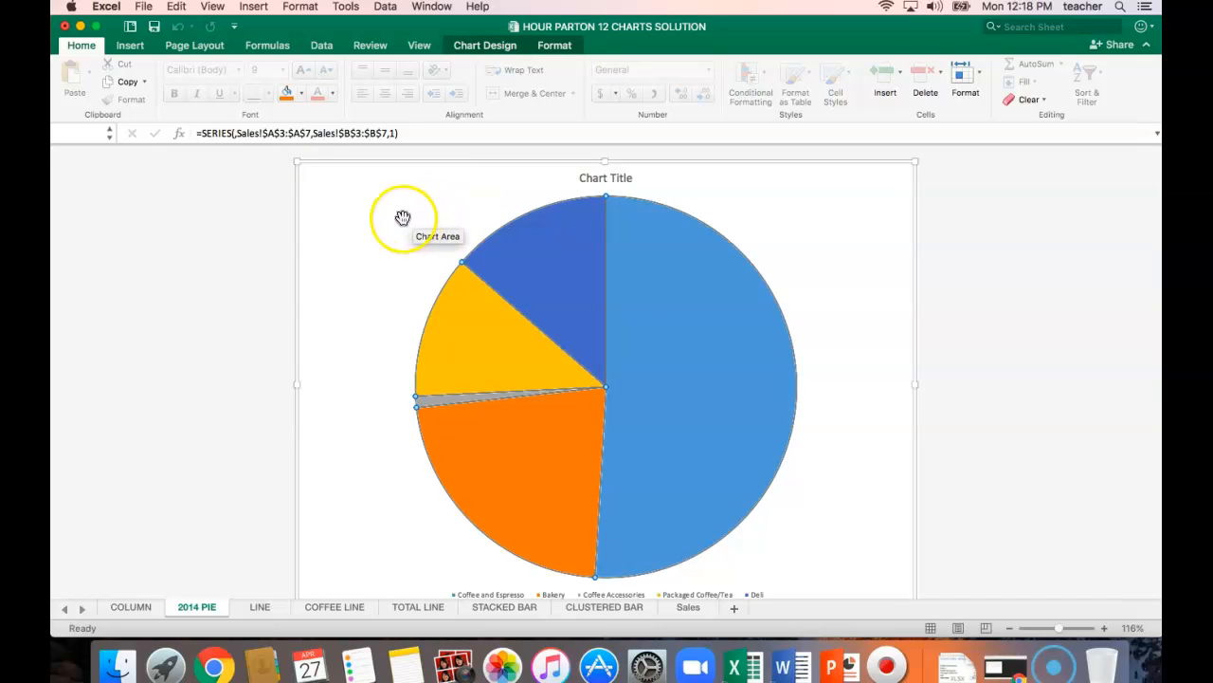
{"action": "left_click", "coordinate": [326, 184]}
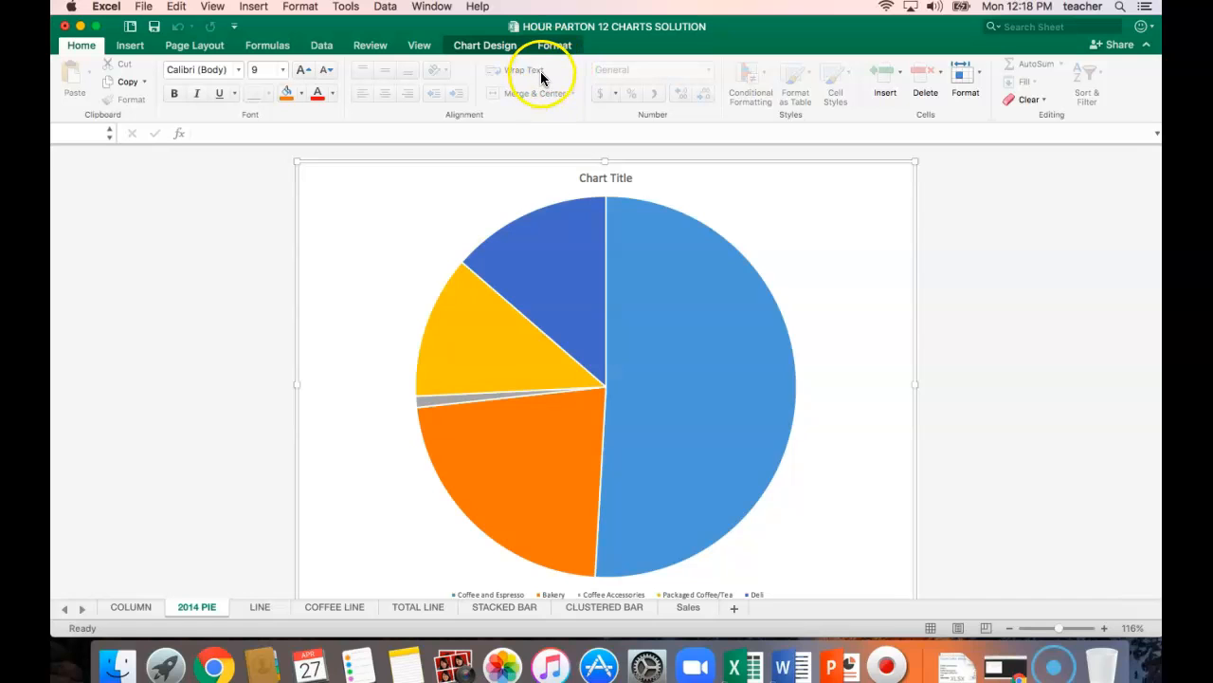
{"action": "left_click", "coordinate": [464, 47]}
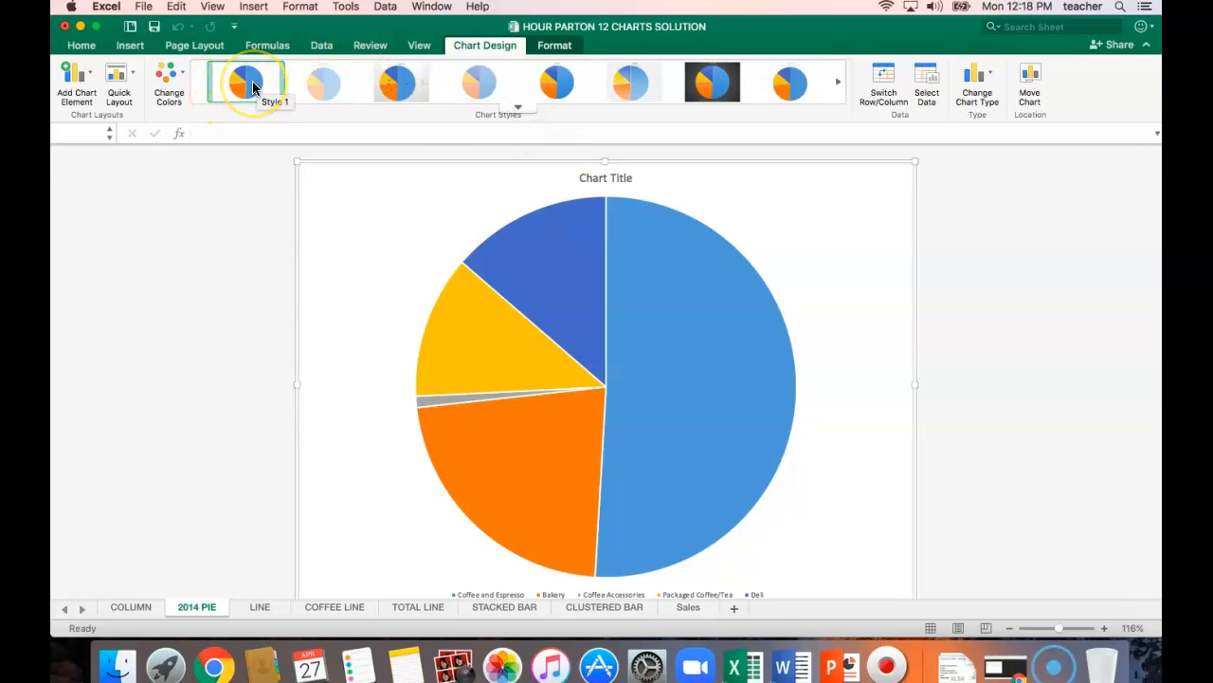
{"action": "mouse_move", "coordinate": [488, 360]}
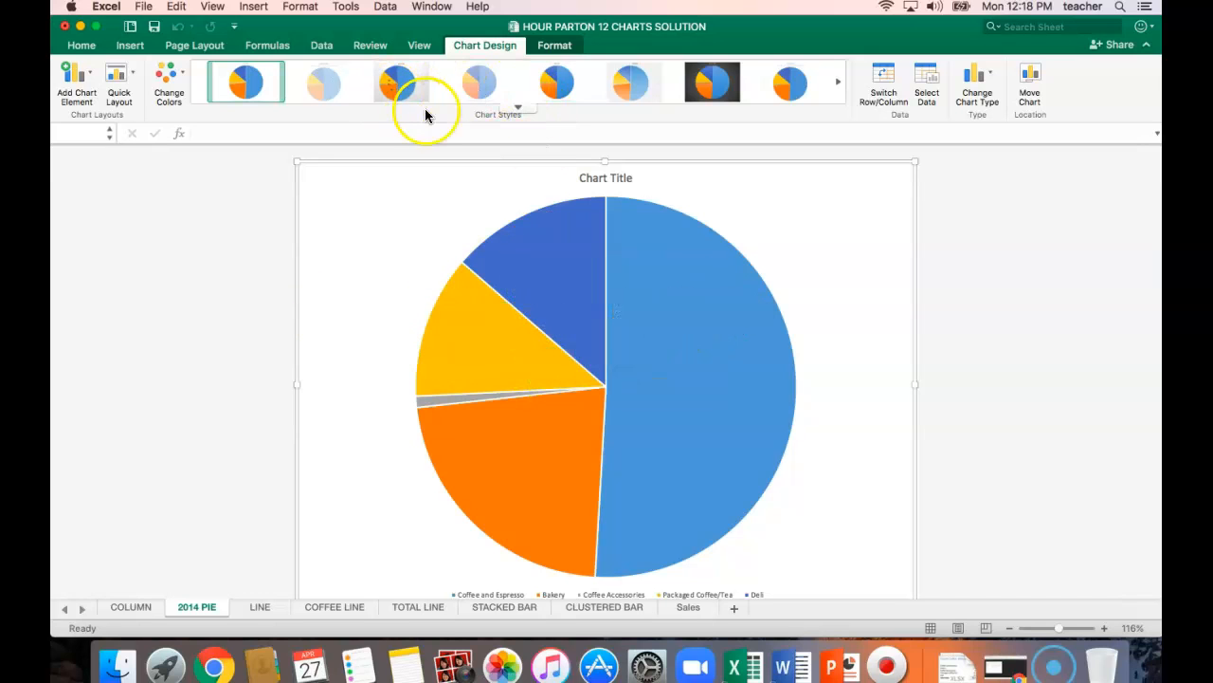
{"action": "left_click", "coordinate": [517, 110]}
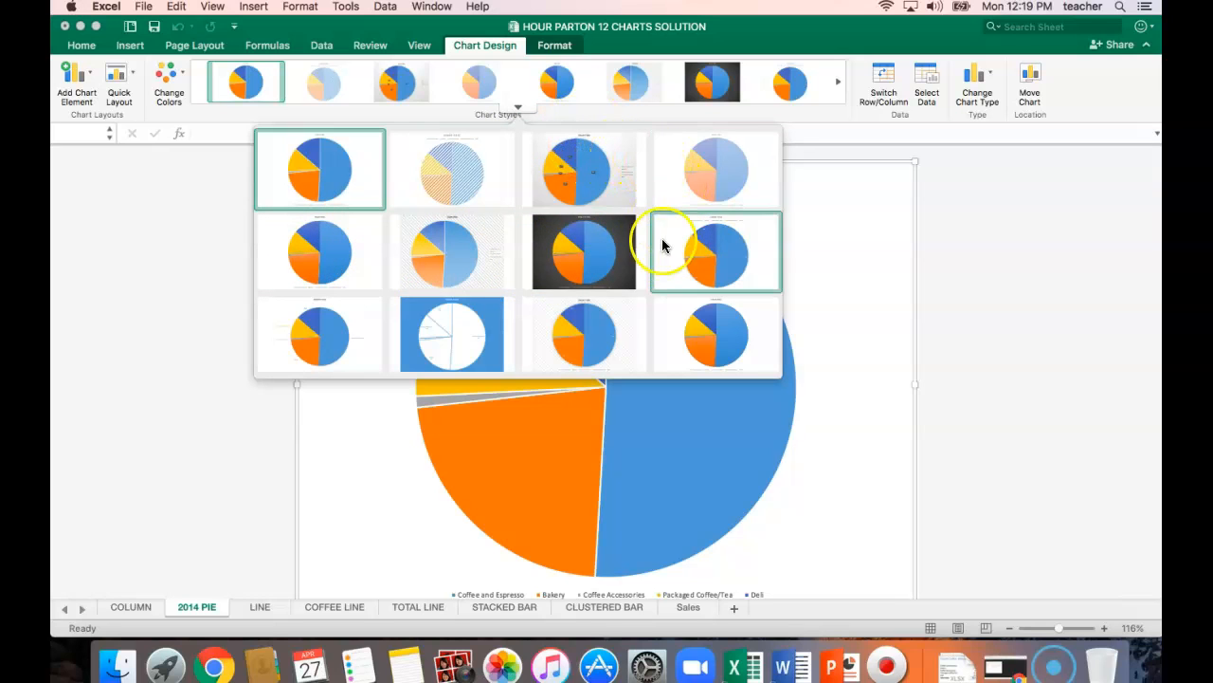
{"action": "left_click", "coordinate": [290, 338]}
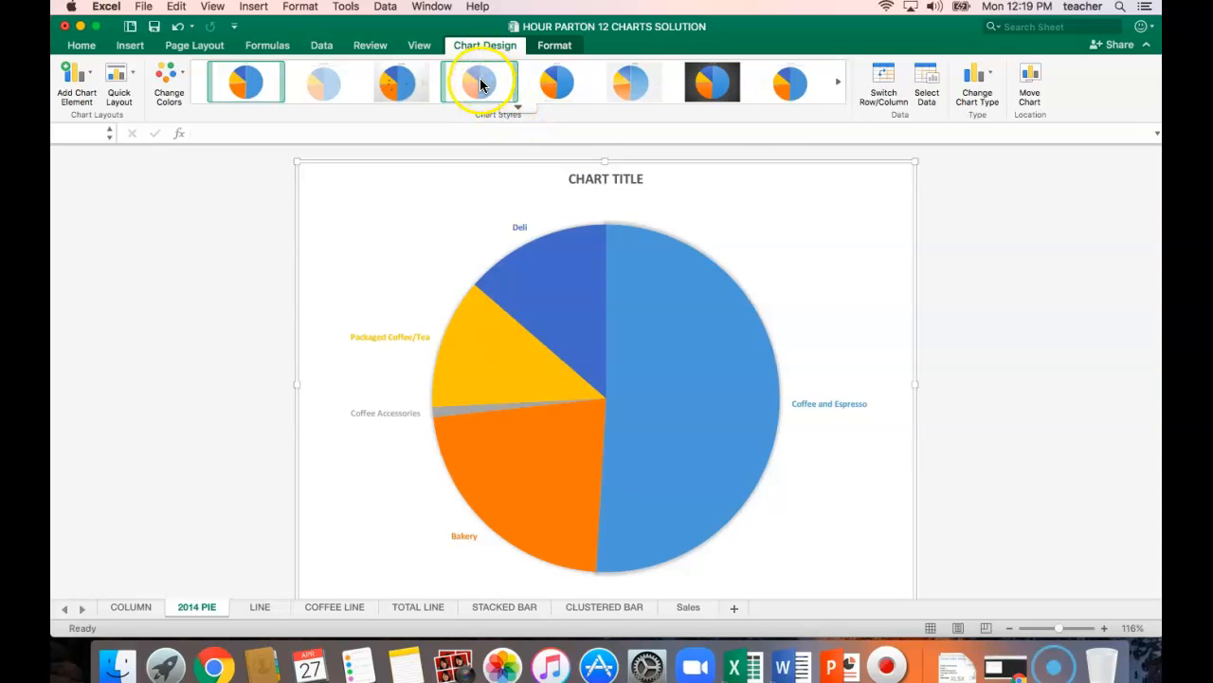
Apply chart Styles 2 through 8 to the 2014 pie chart one after another to compare them.
{"action": "left_click", "coordinate": [317, 82]}
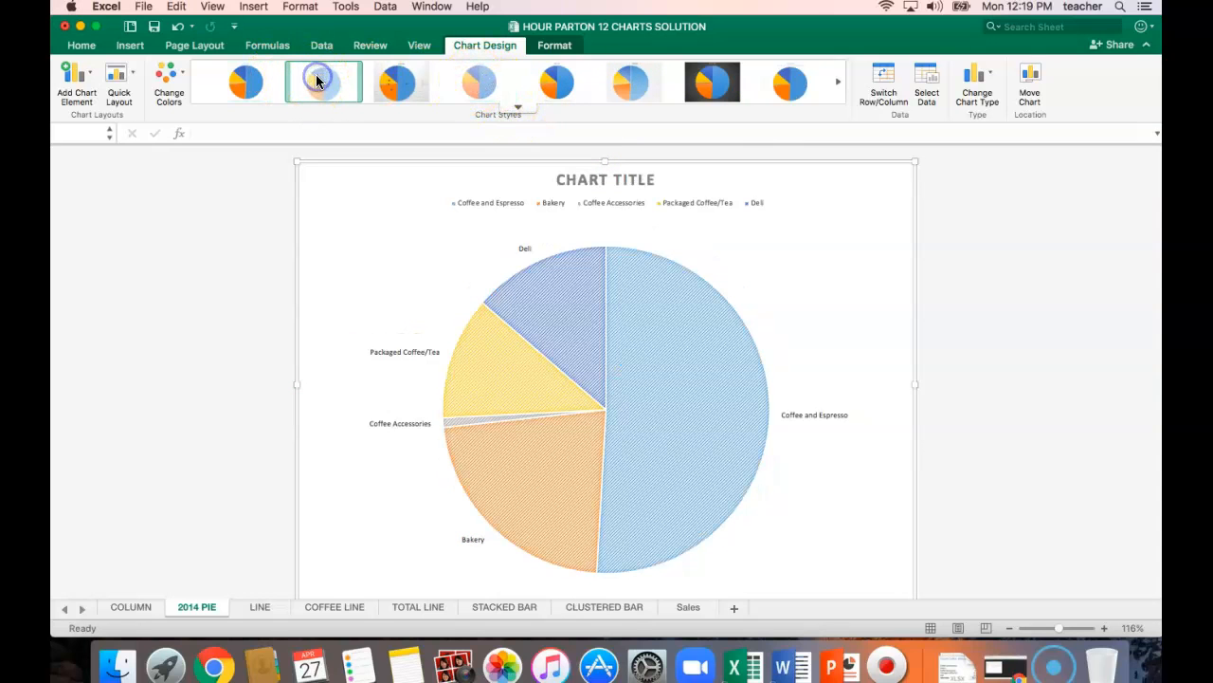
{"action": "left_click", "coordinate": [394, 83]}
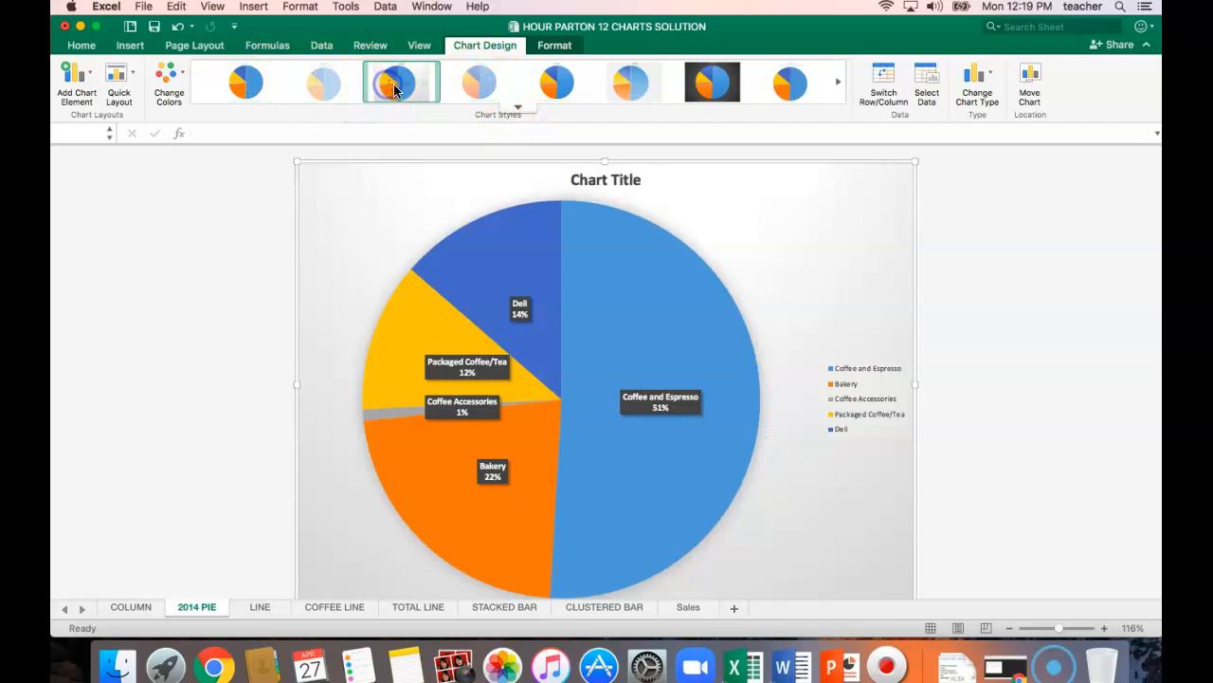
{"action": "left_click", "coordinate": [482, 96]}
{"action": "left_click", "coordinate": [558, 90]}
{"action": "left_click", "coordinate": [630, 87]}
{"action": "left_click", "coordinate": [713, 85]}
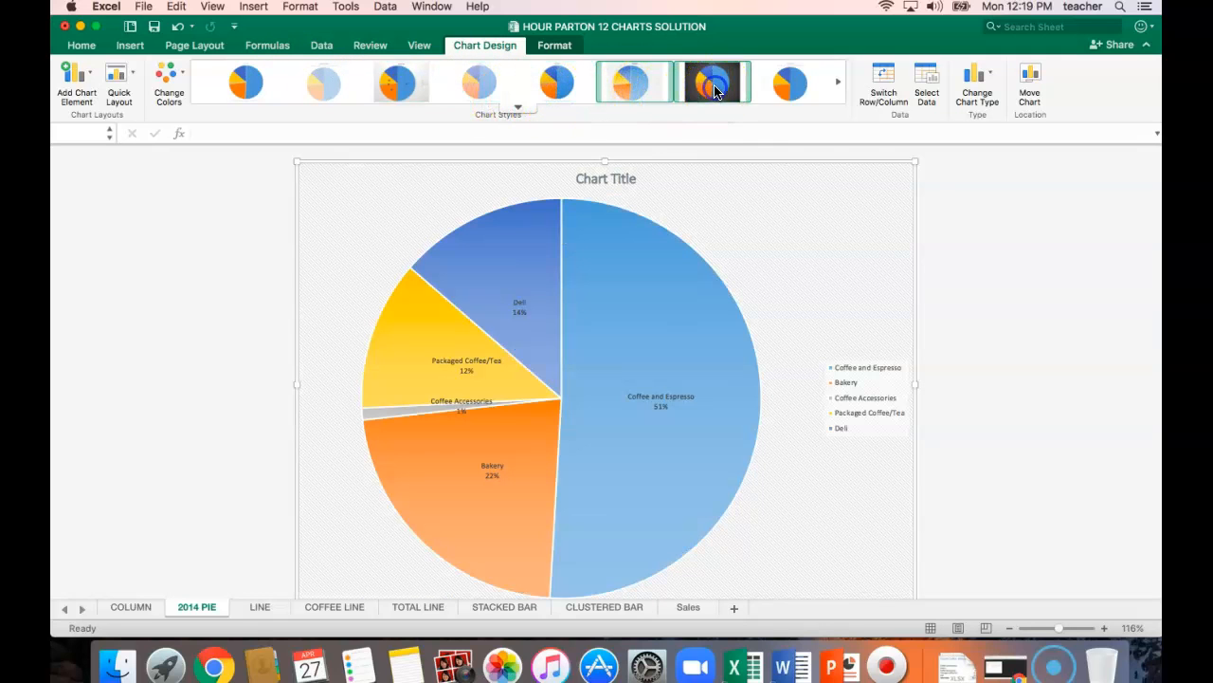
{"action": "left_click", "coordinate": [788, 87]}
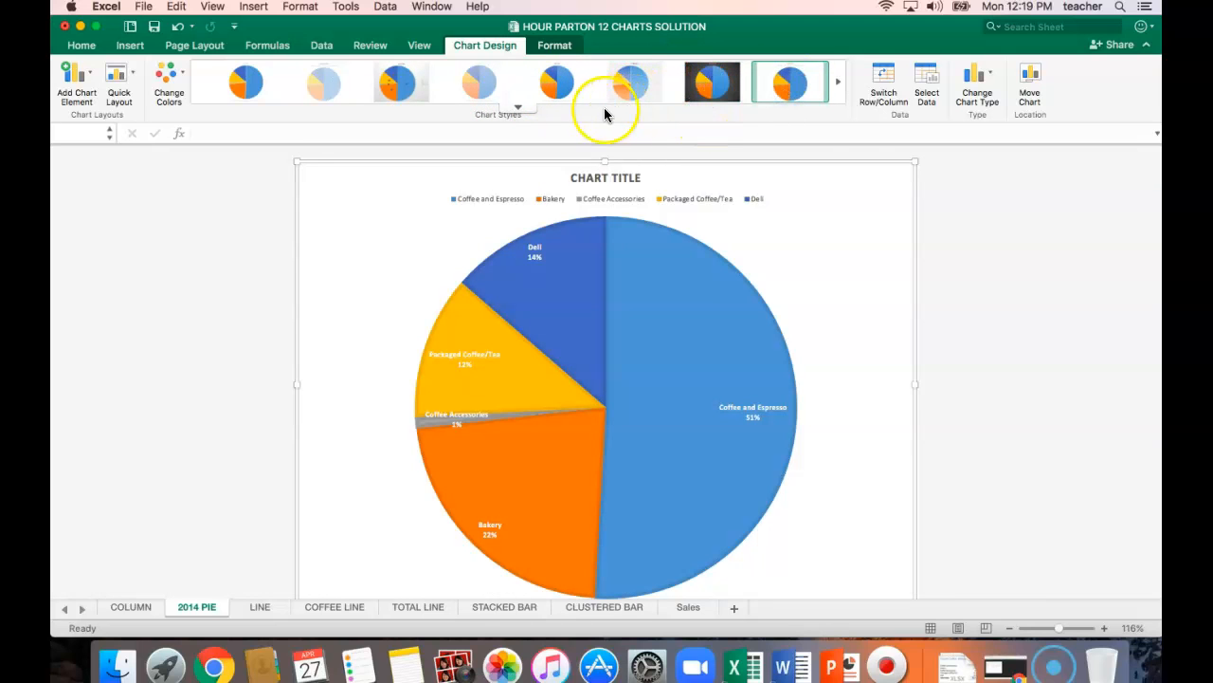
Try chart Style 11 on the 2014 pie chart and switch it back to Style 9.
{"action": "left_click", "coordinate": [518, 107]}
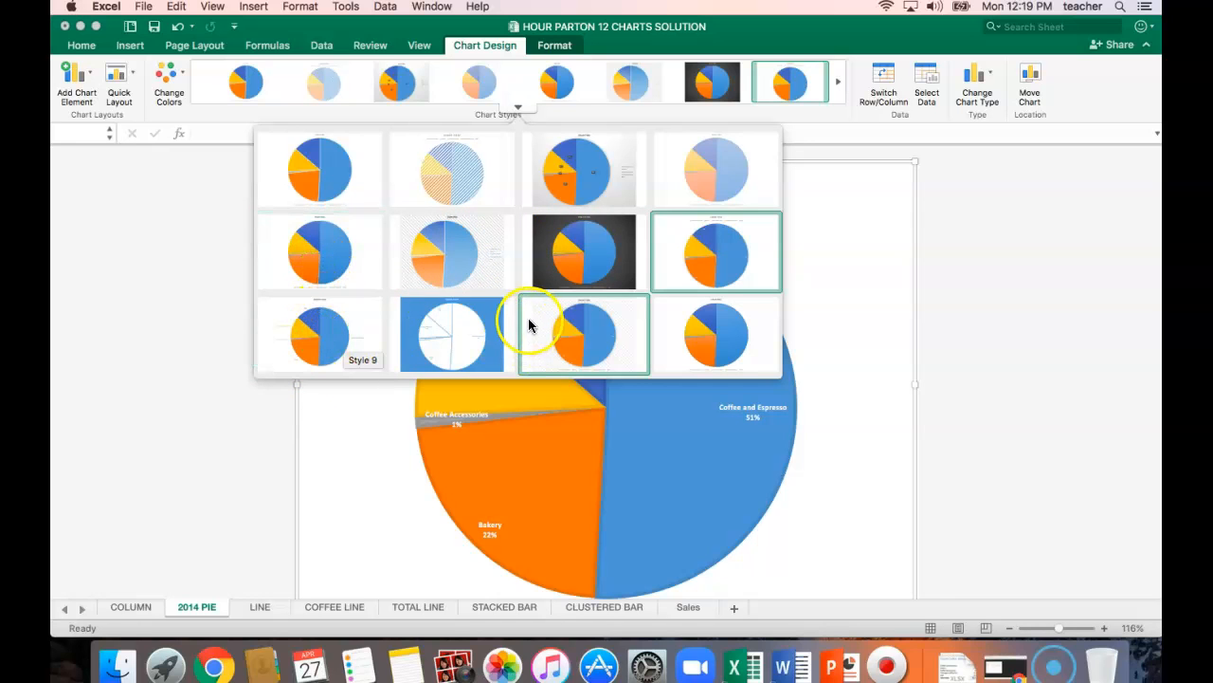
{"action": "left_click", "coordinate": [579, 331]}
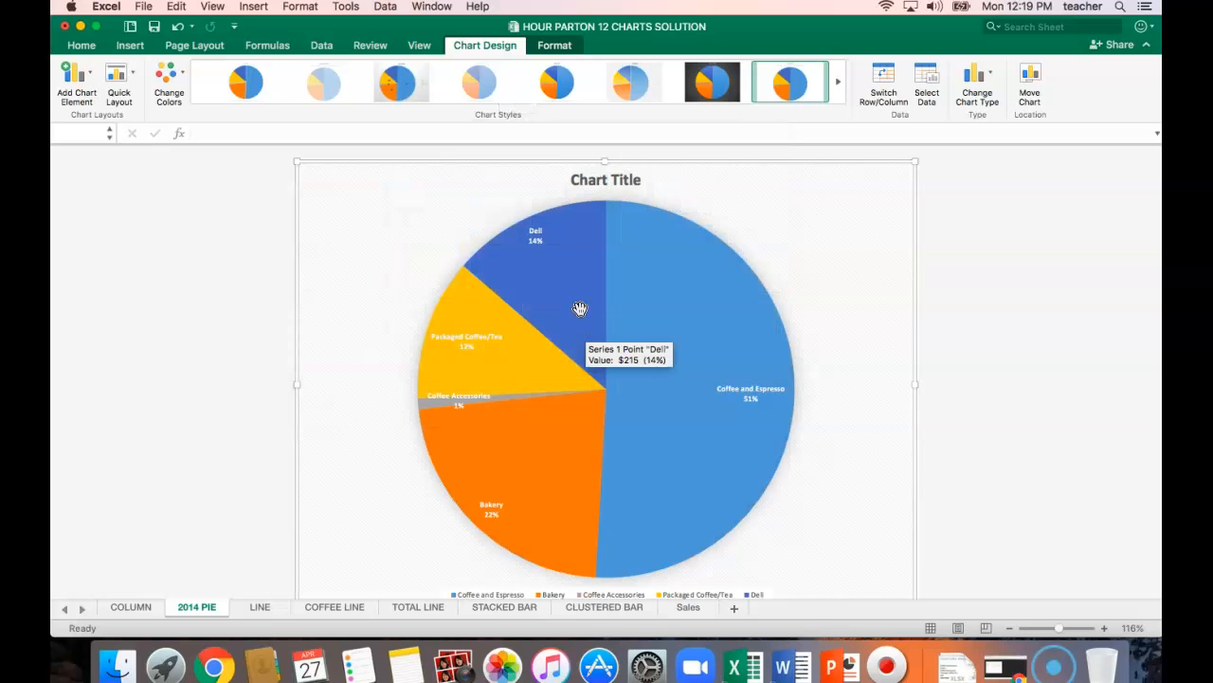
{"action": "left_click", "coordinate": [839, 84]}
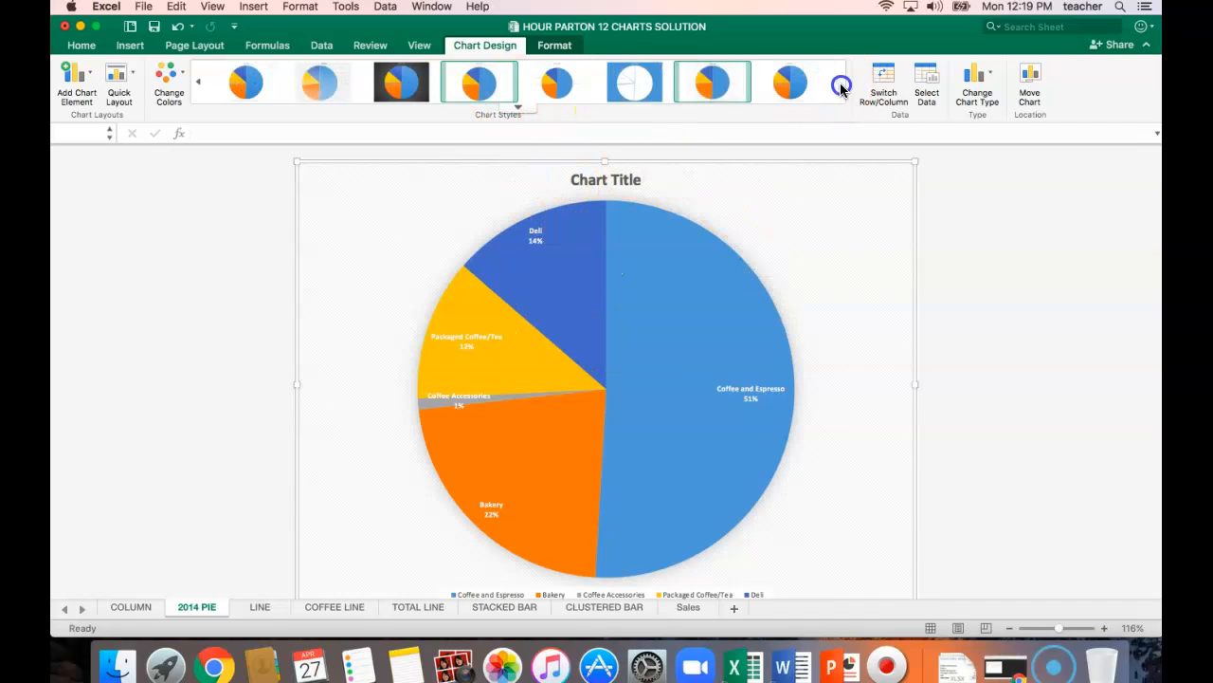
{"action": "left_click", "coordinate": [562, 84]}
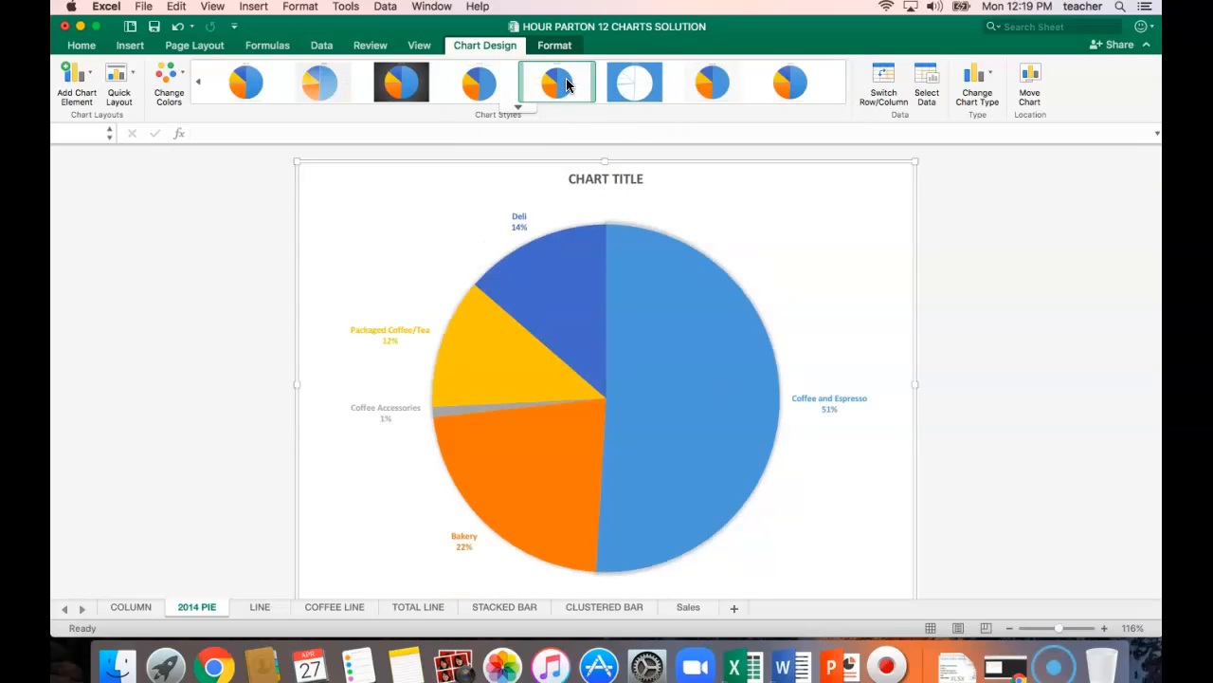
{"action": "left_click", "coordinate": [566, 84]}
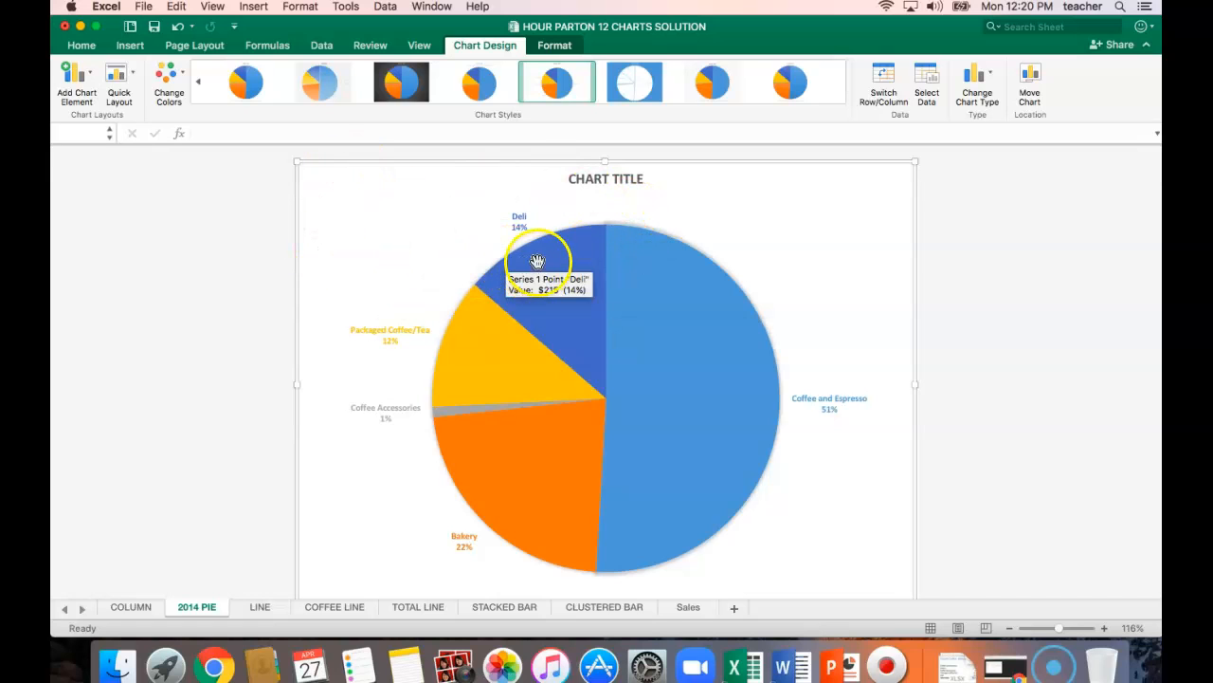
Try the Berlin theme on the workbook and undo it.
{"action": "left_click", "coordinate": [194, 47]}
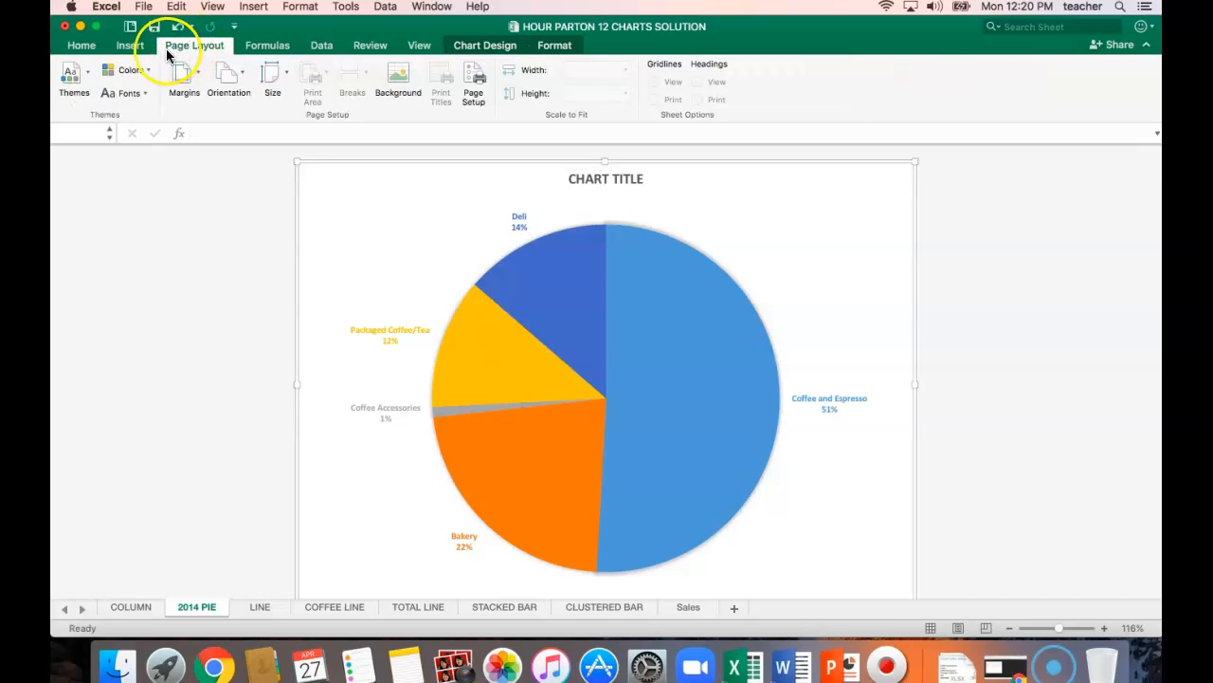
{"action": "left_click", "coordinate": [83, 74]}
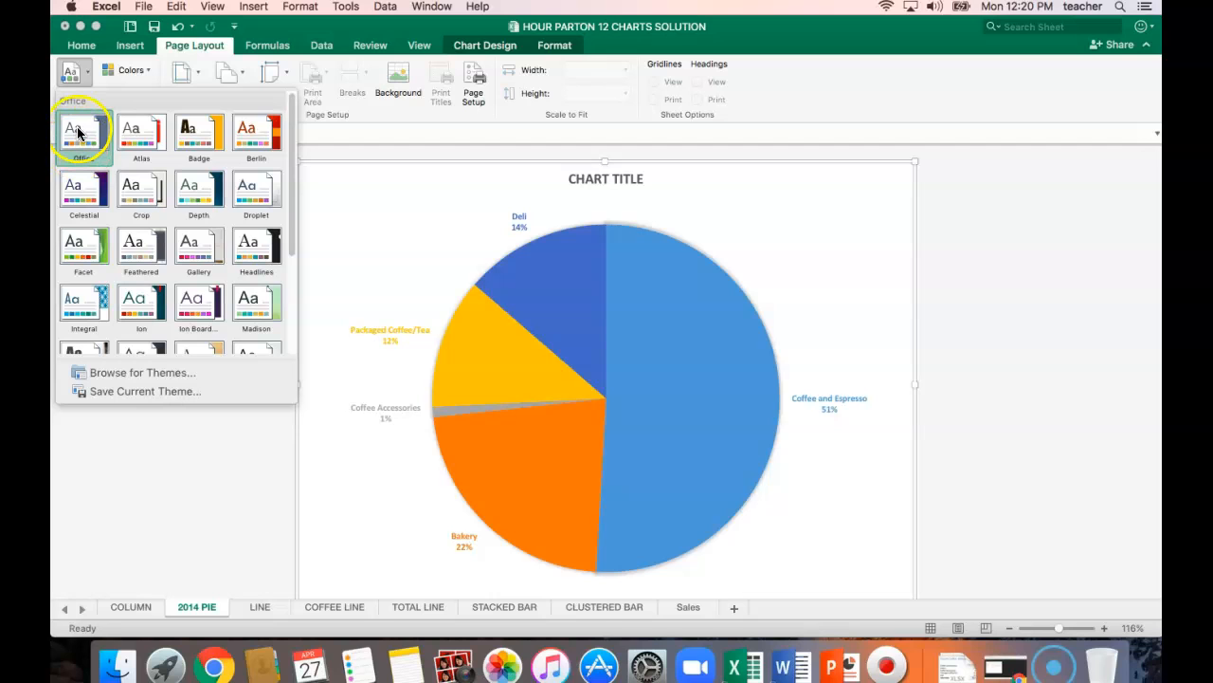
{"action": "left_click", "coordinate": [266, 137]}
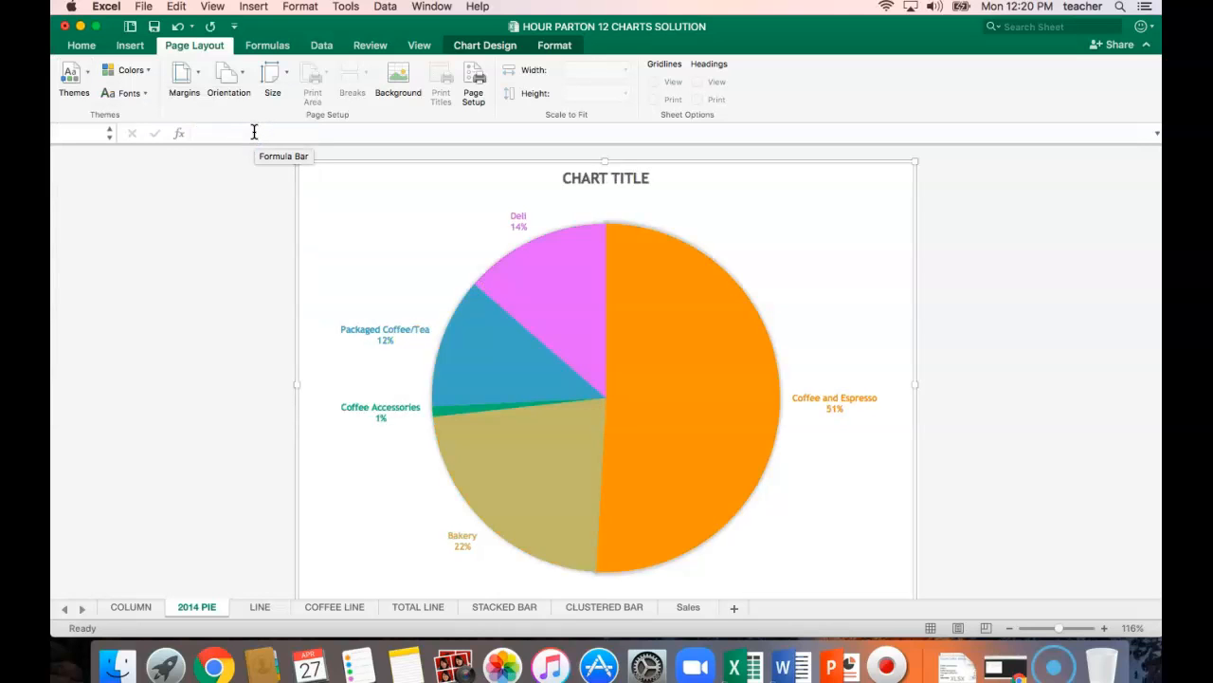
{"action": "left_click", "coordinate": [176, 28]}
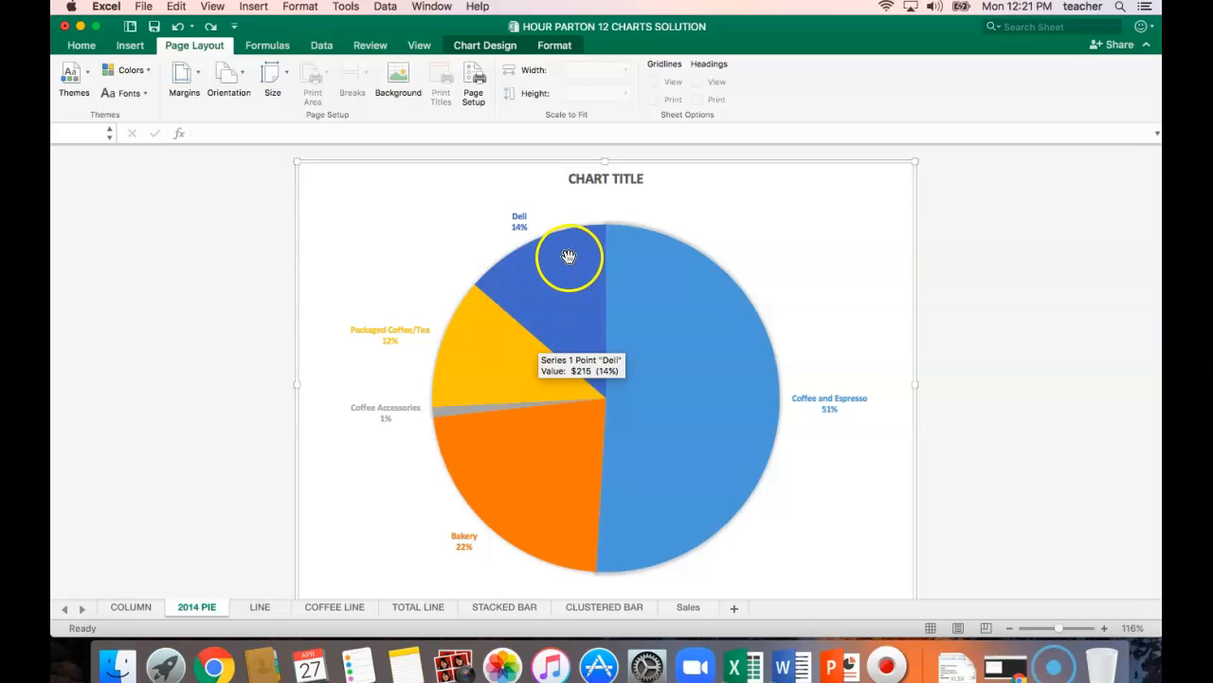
Recolor the 2014 pie chart with Colorful Palette 2.
{"action": "left_click", "coordinate": [491, 50]}
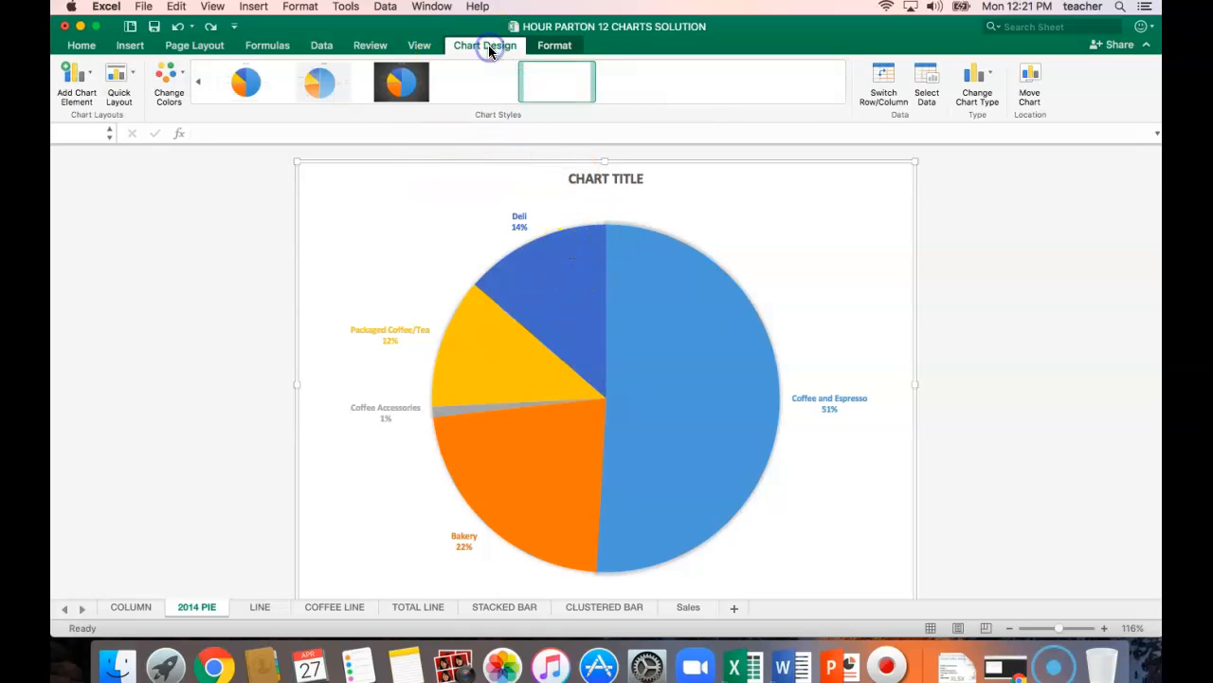
{"action": "left_click", "coordinate": [170, 87]}
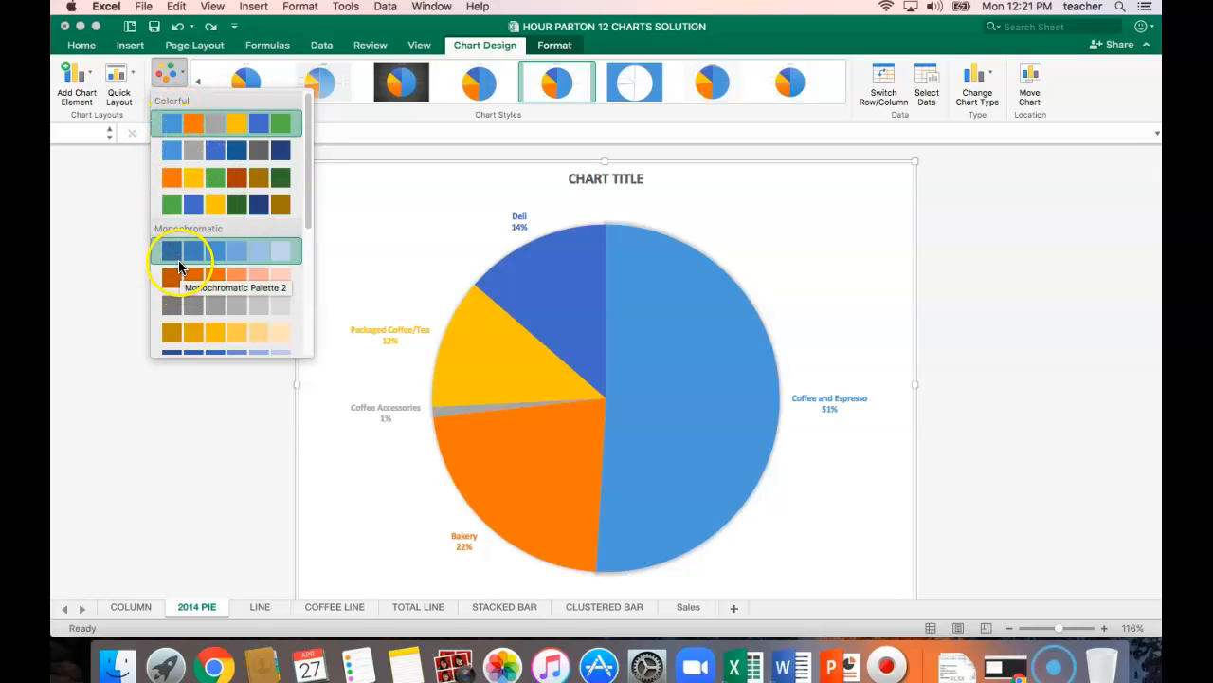
{"action": "left_click", "coordinate": [184, 155]}
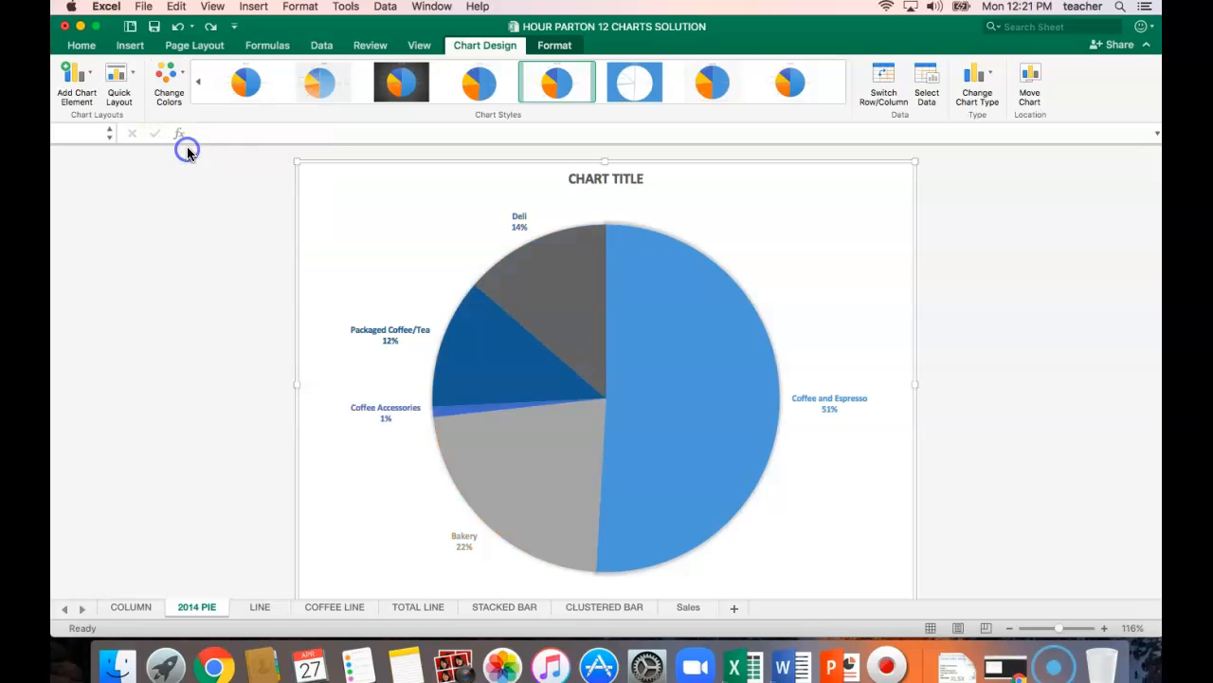
Recolor the 2014 pie chart with the third Colorful palette, the one starting with orange, gold and green, and save the workbook.
{"action": "left_click", "coordinate": [184, 79]}
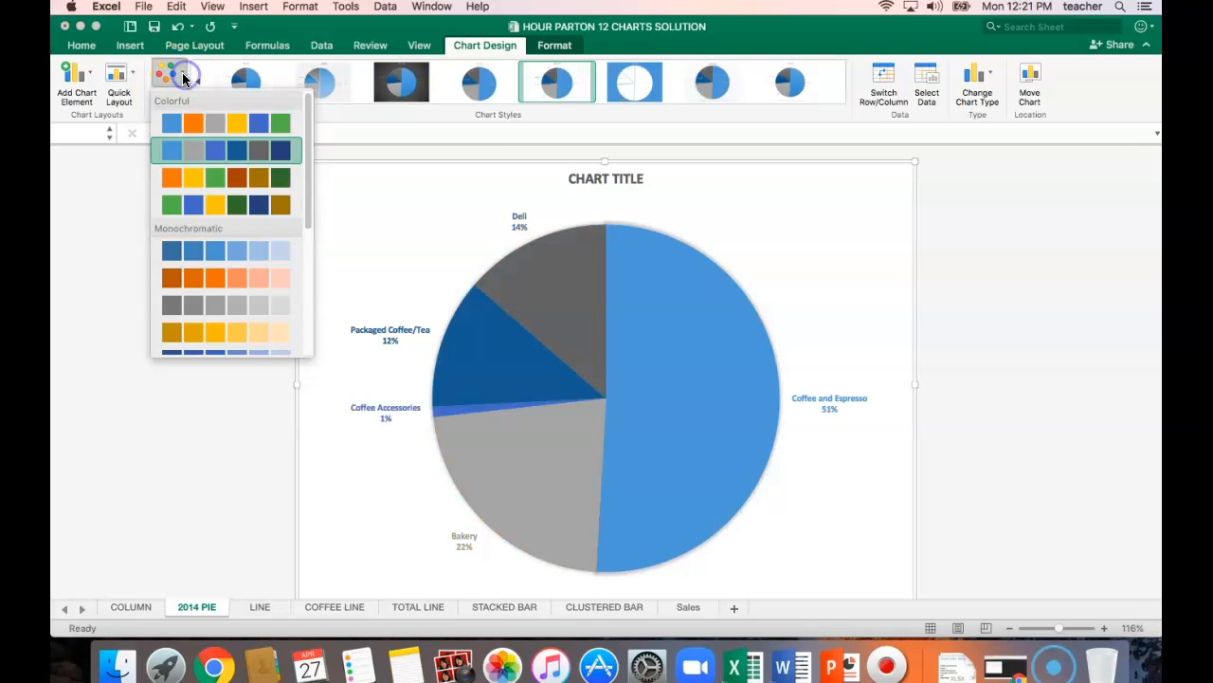
{"action": "left_click", "coordinate": [181, 180]}
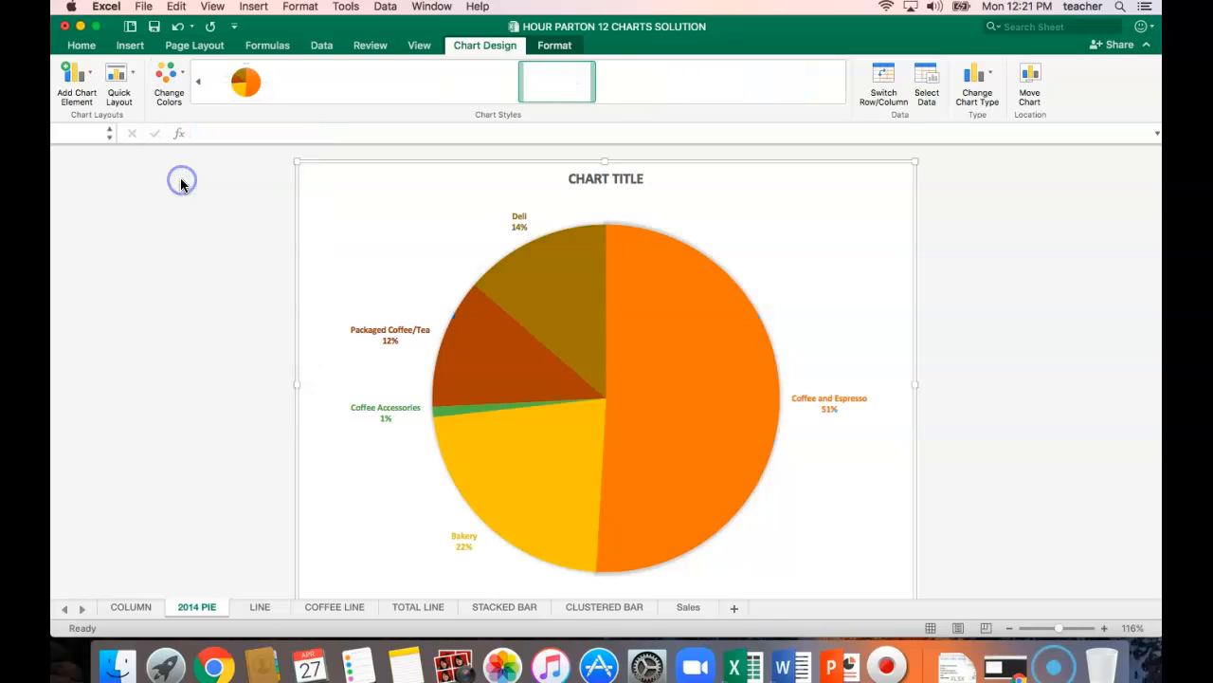
{"action": "left_click", "coordinate": [185, 74]}
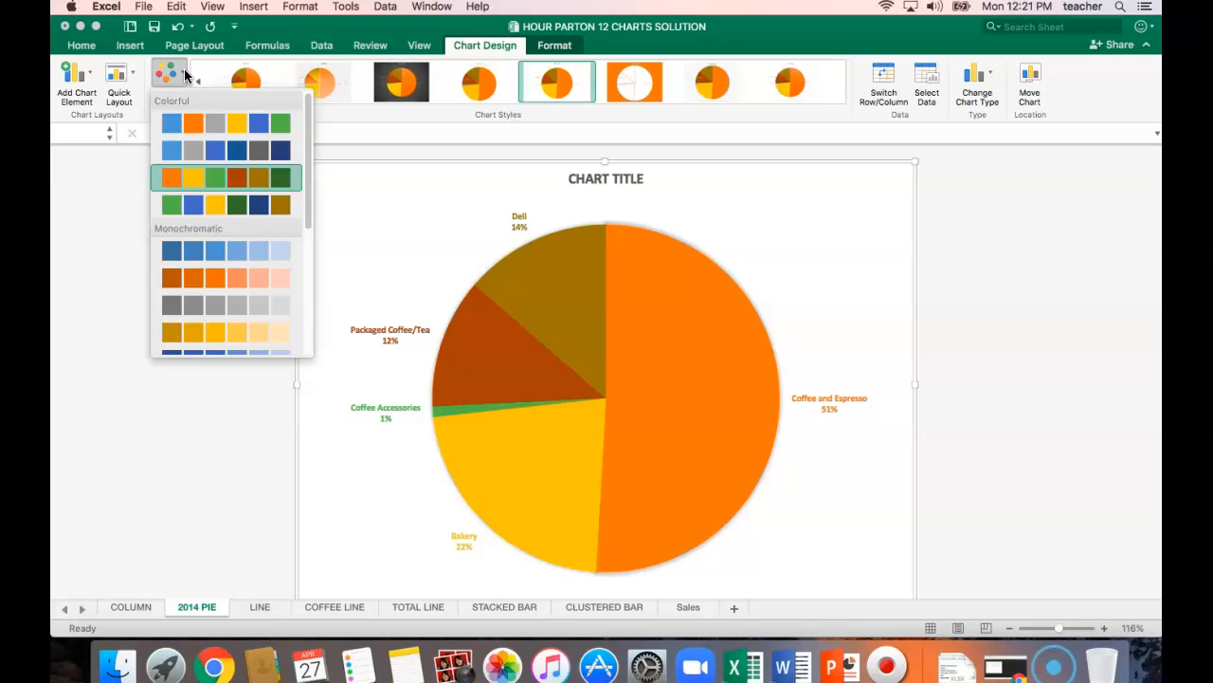
{"action": "left_click", "coordinate": [220, 185]}
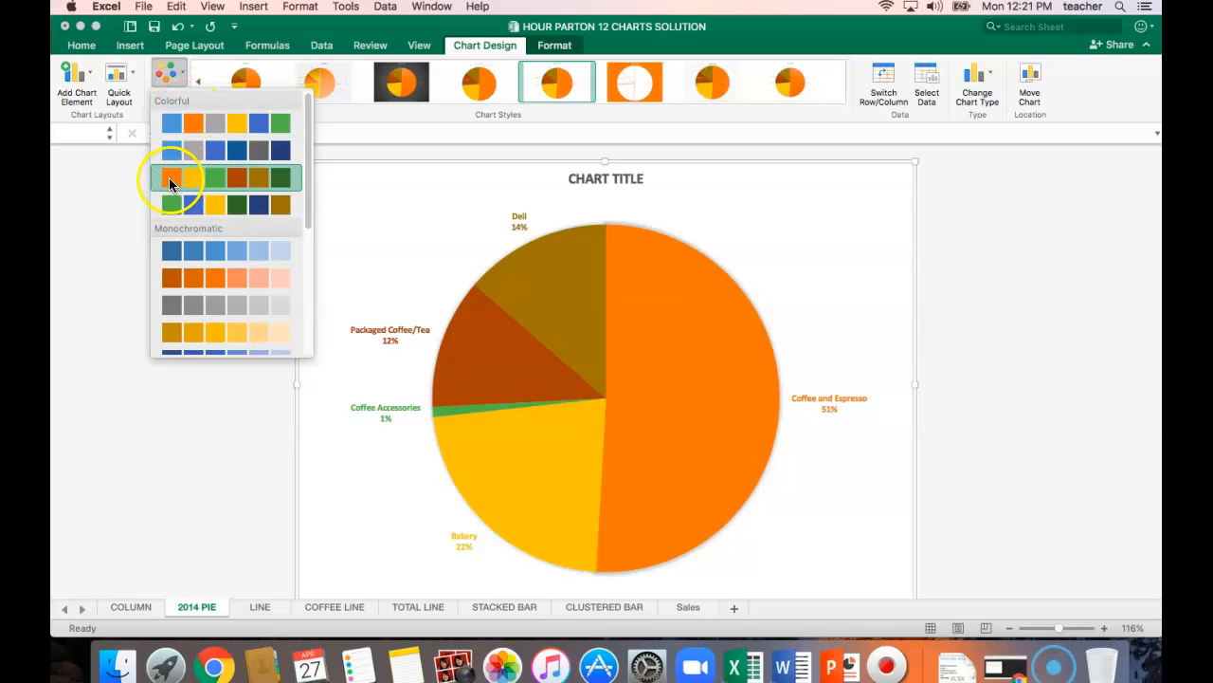
{"action": "left_click", "coordinate": [171, 184]}
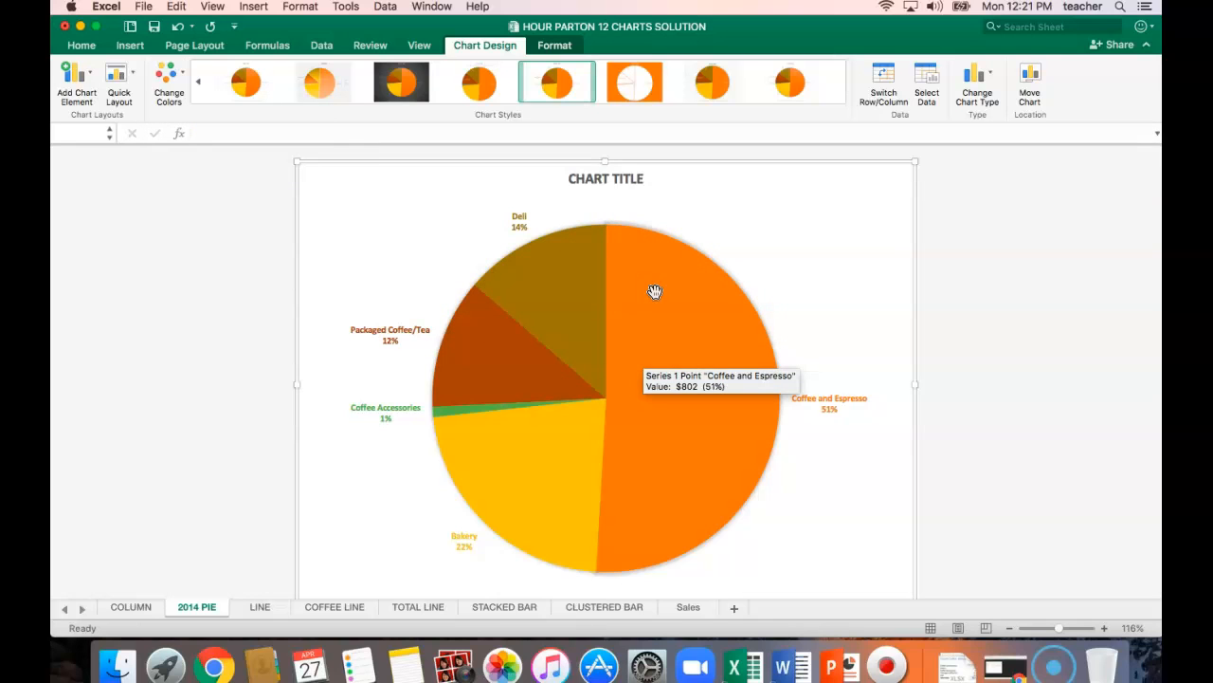
{"action": "left_click", "coordinate": [155, 31]}
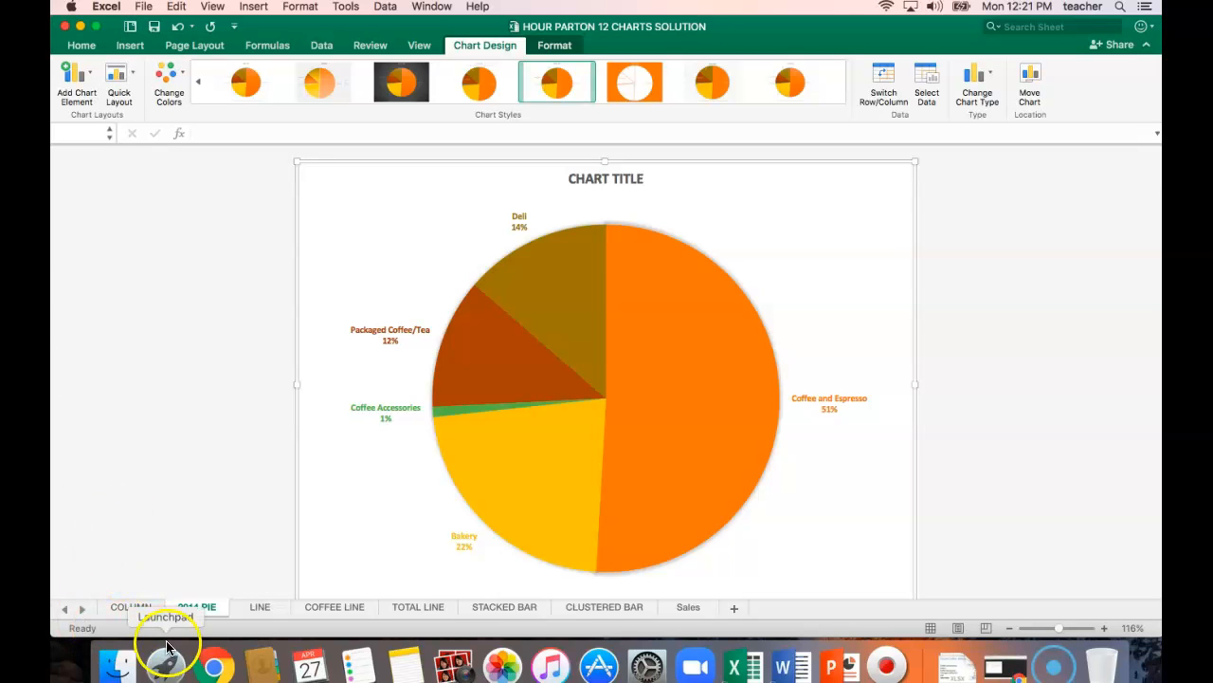
Move the 2014 PIE sheet ahead of the COLUMN sheet and open the COLUMN sheet.
{"action": "left_click", "coordinate": [154, 613]}
{"action": "left_click", "coordinate": [154, 613]}
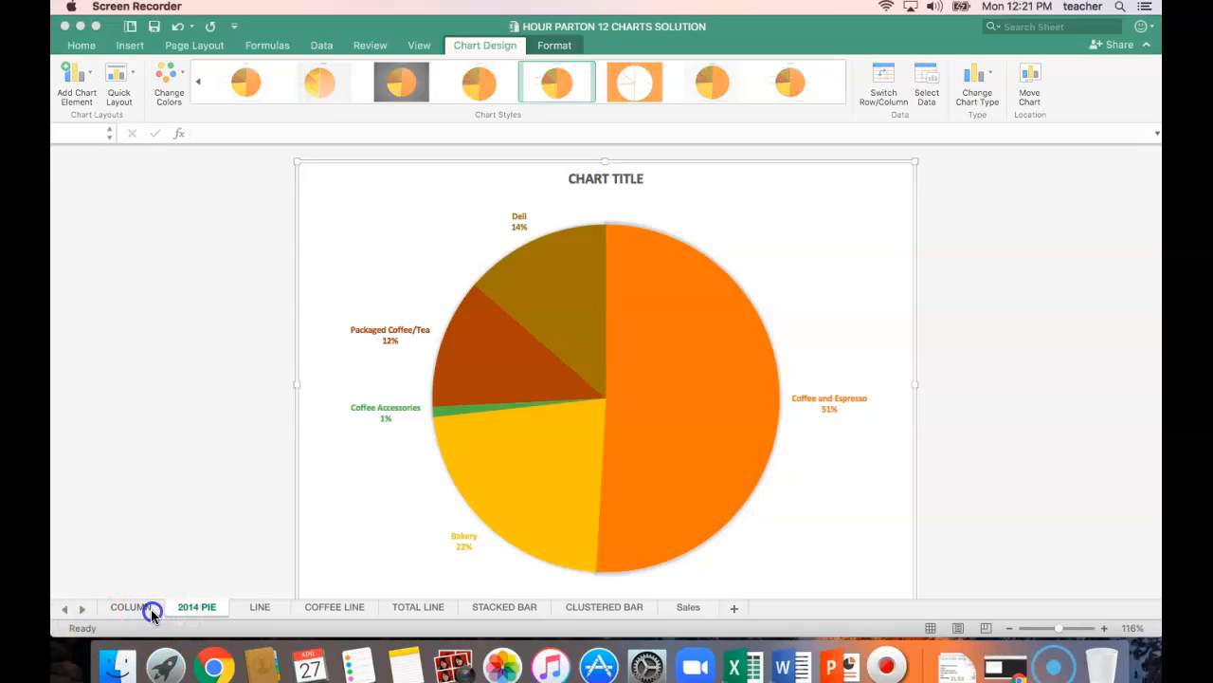
{"action": "left_click", "coordinate": [155, 610]}
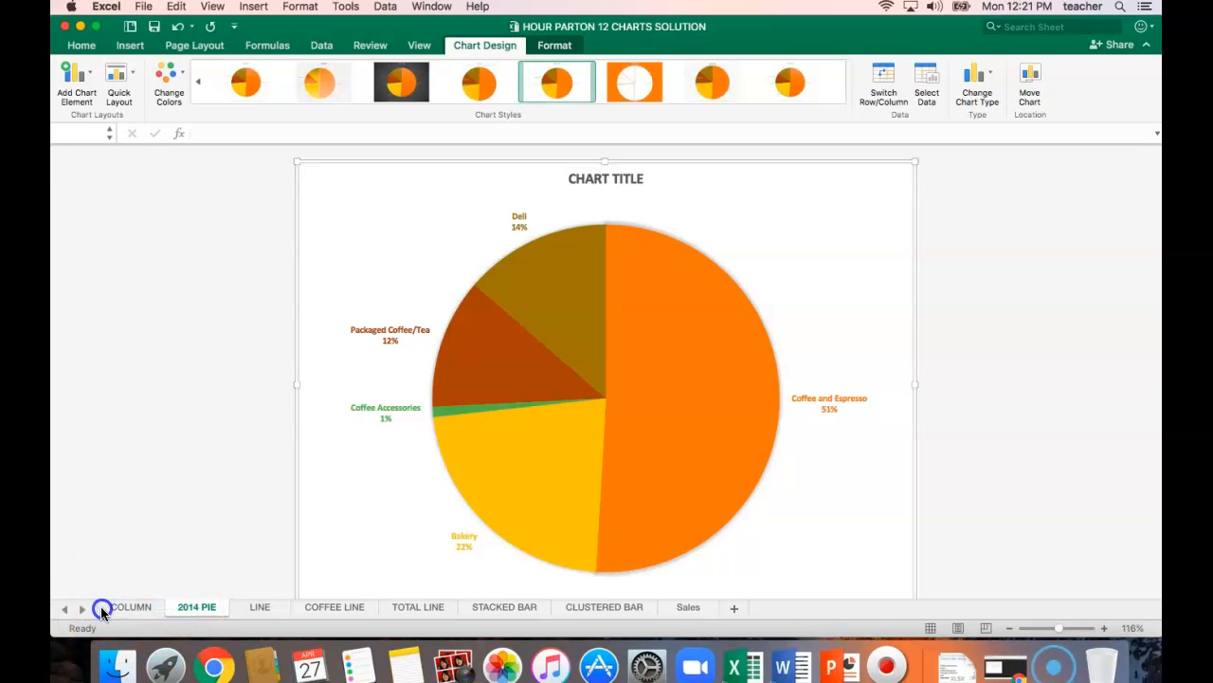
{"action": "left_click_drag", "start_coordinate": [197, 613], "coordinate": [106, 612]}
{"action": "left_click", "coordinate": [196, 606]}
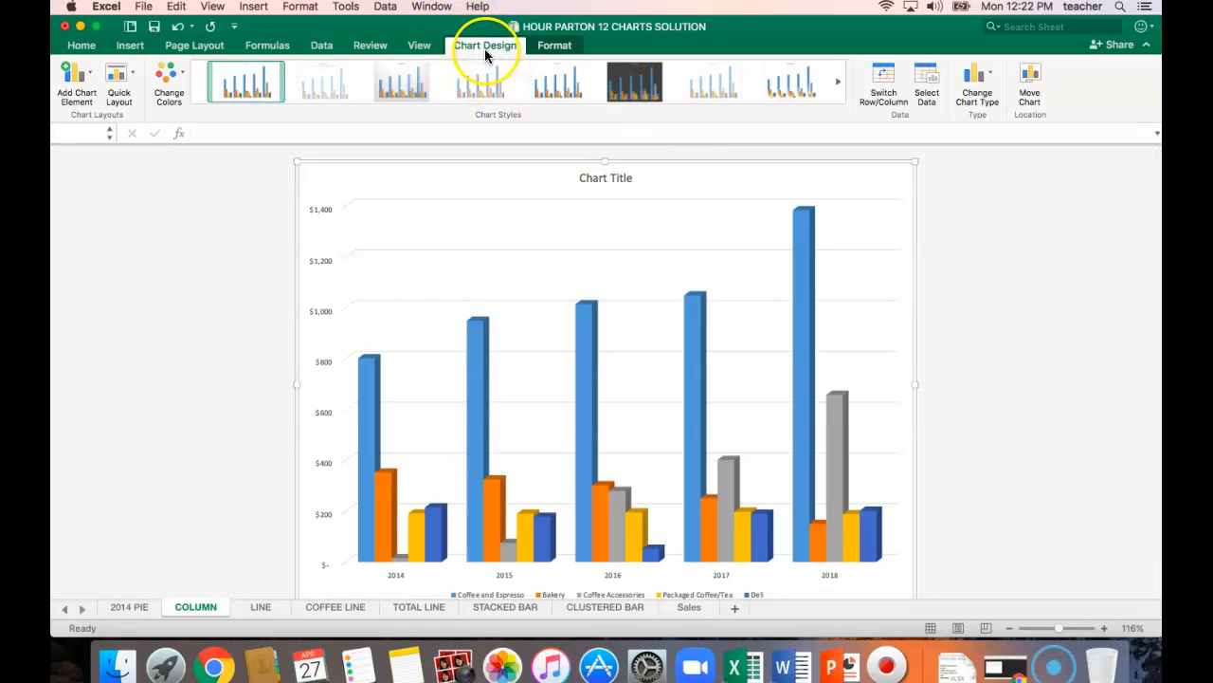
Try quick Layout 2 on the column chart and undo it.
{"action": "left_click", "coordinate": [136, 76]}
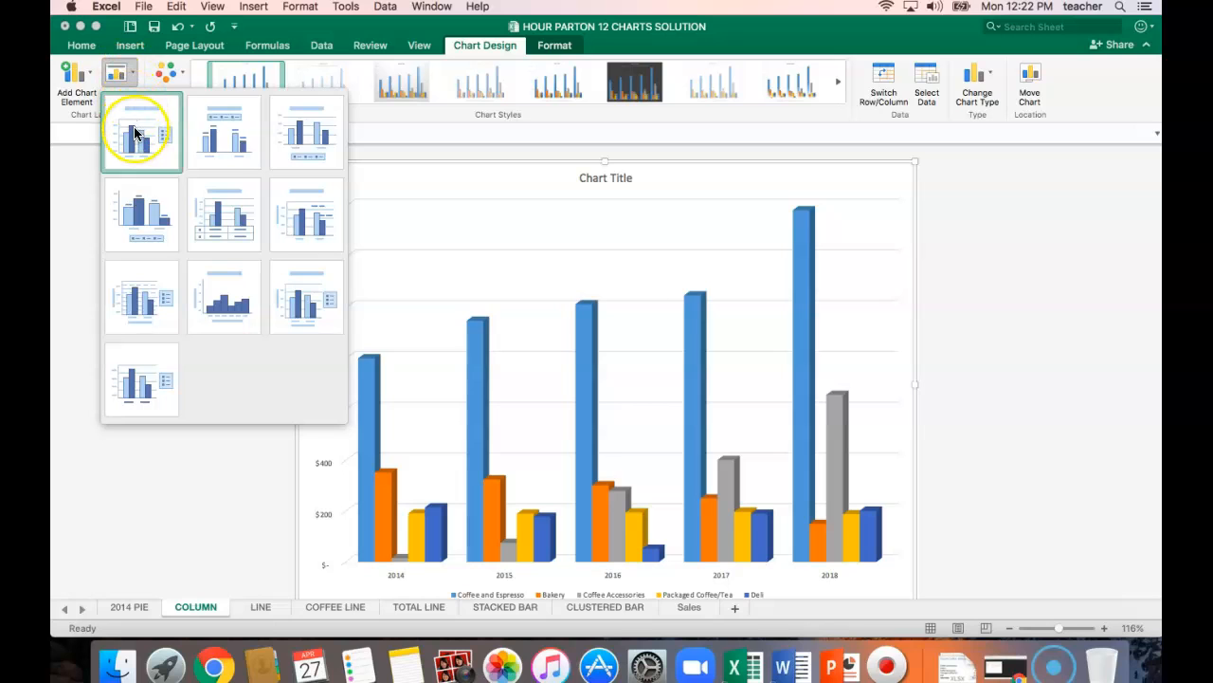
{"action": "left_click", "coordinate": [245, 132]}
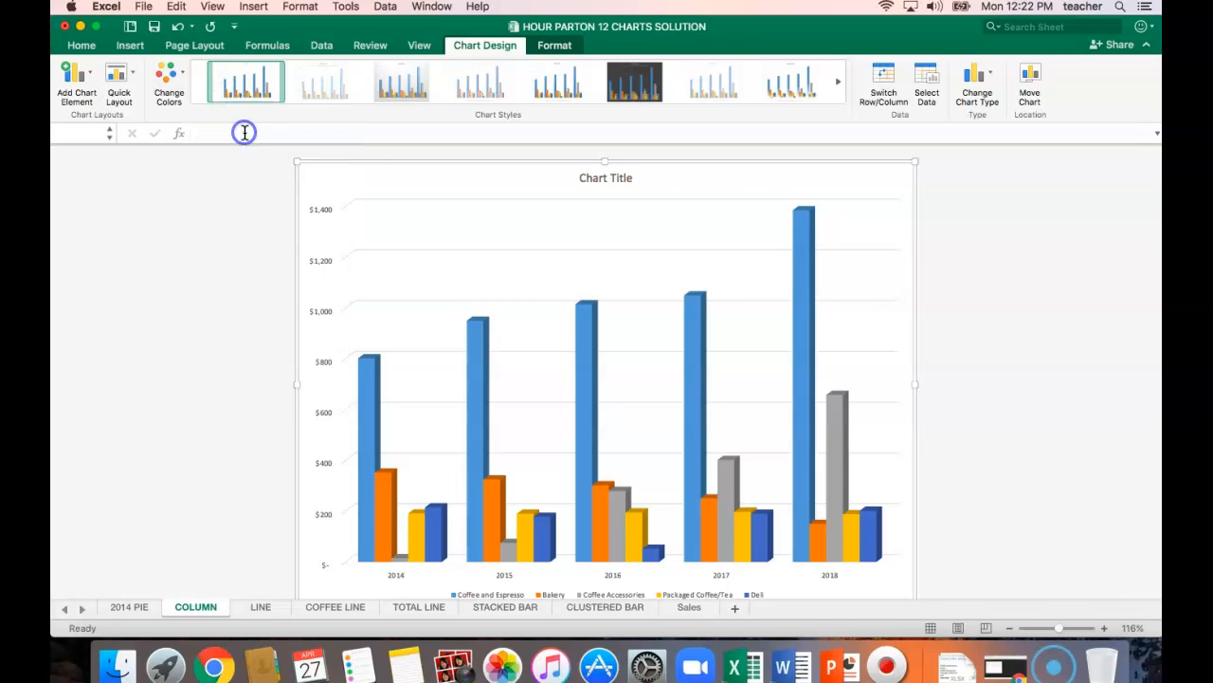
{"action": "left_click", "coordinate": [177, 26]}
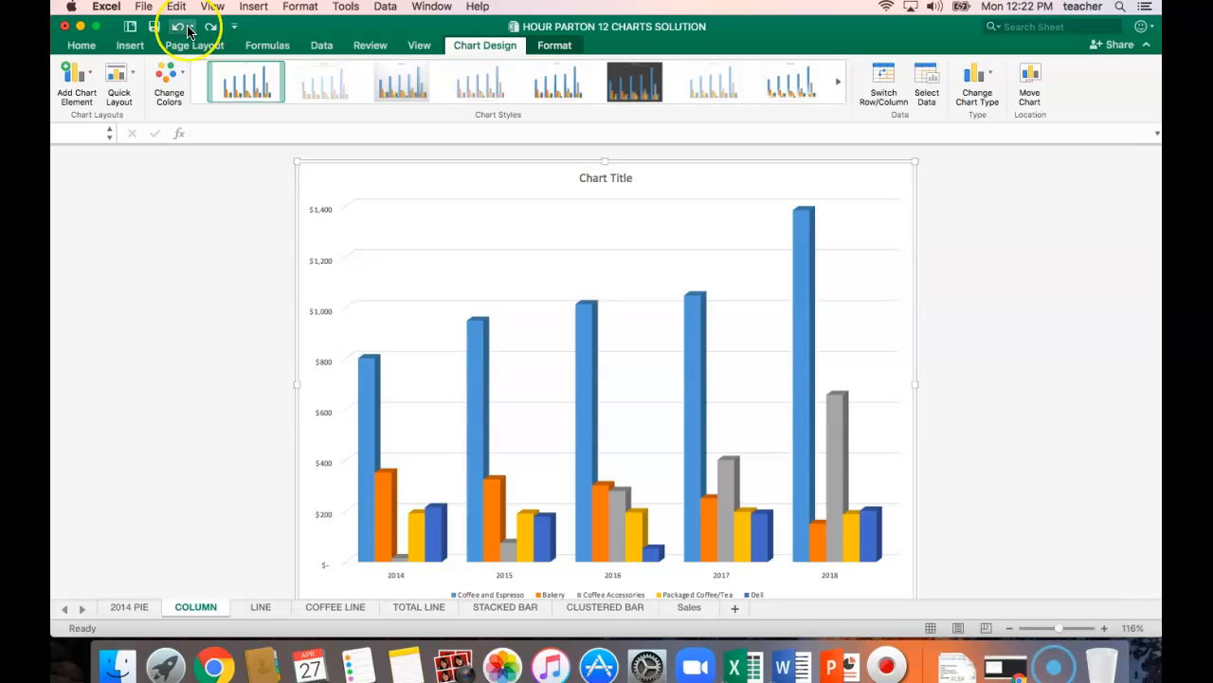
Apply the quick layout with a data table and vertical axis title to the column chart, and save the workbook.
{"action": "left_click", "coordinate": [130, 74]}
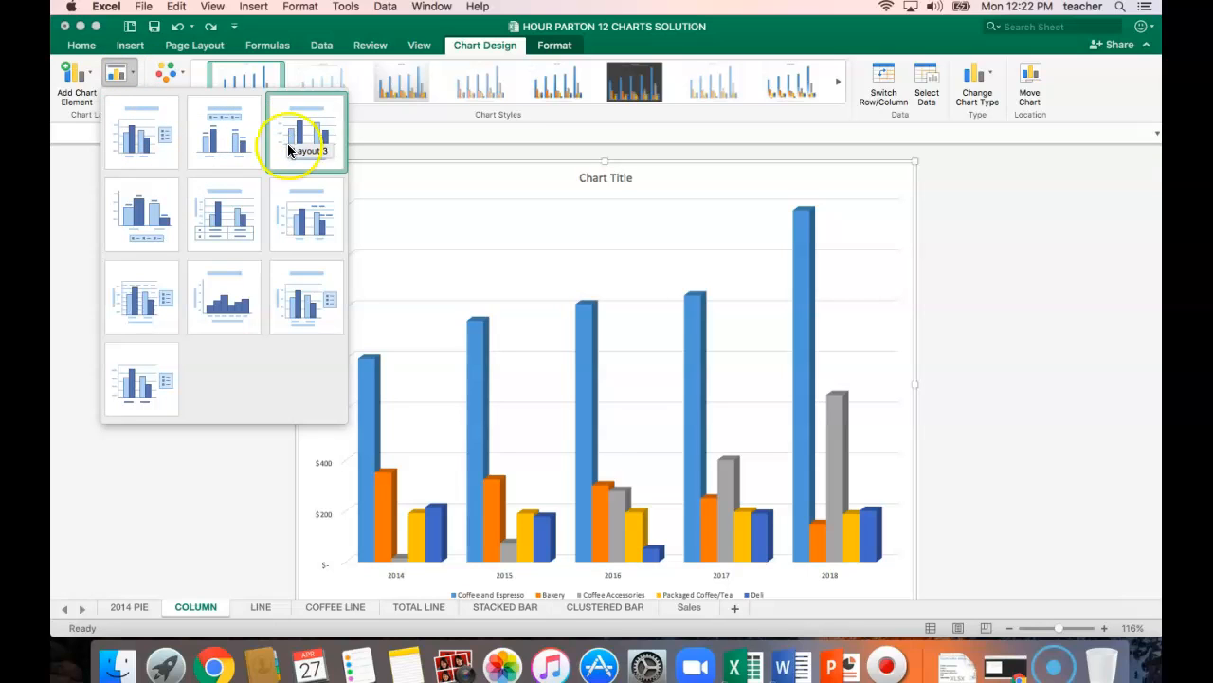
{"action": "left_click", "coordinate": [230, 228]}
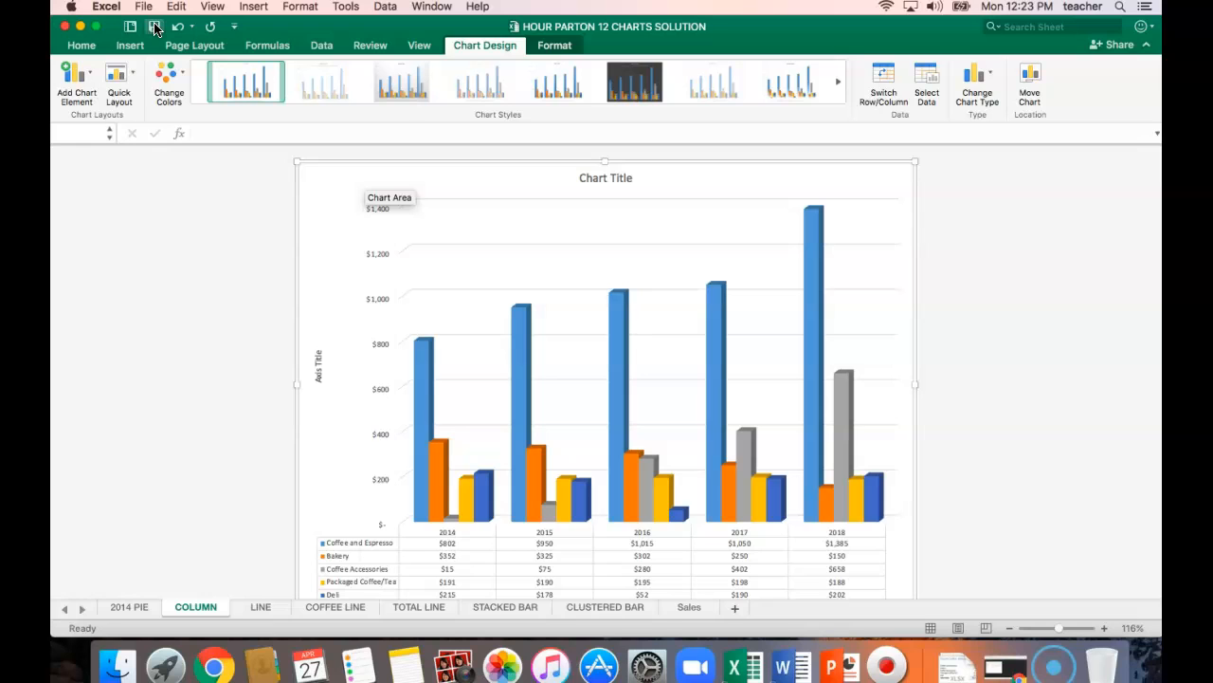
{"action": "left_click", "coordinate": [155, 26]}
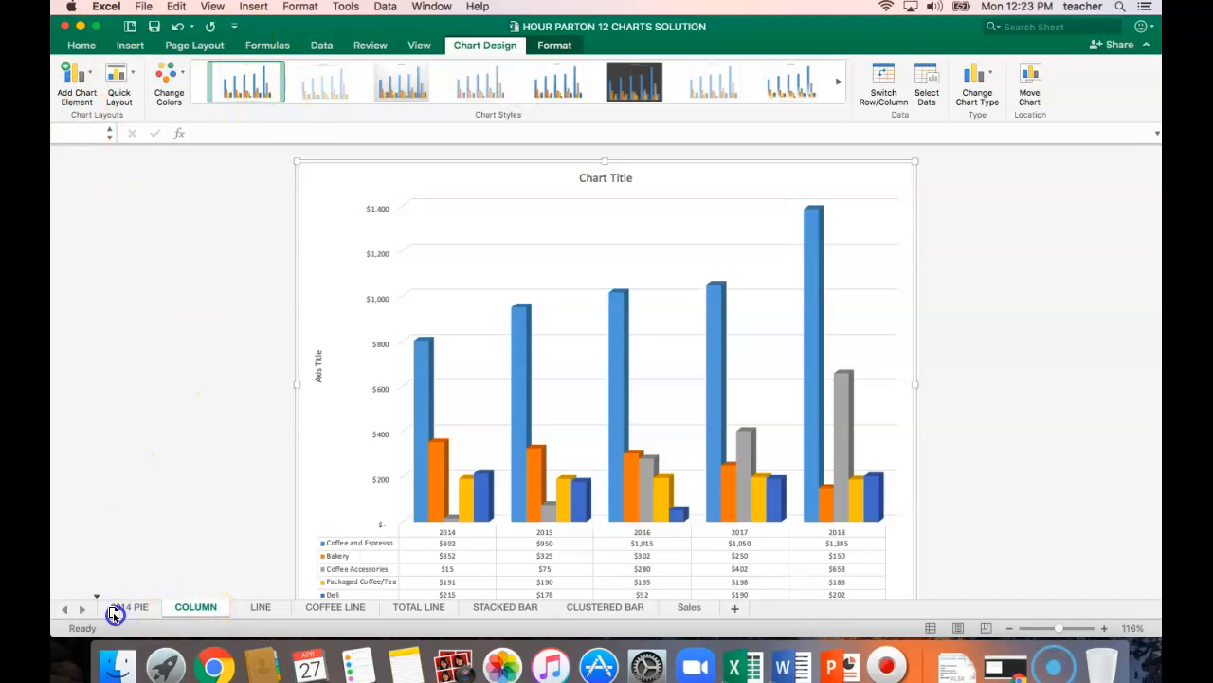
Move the COLUMN sheet back ahead of 2014 PIE and open the 2014 PIE sheet.
{"action": "left_click_drag", "start_coordinate": [93, 607], "coordinate": [95, 607]}
{"action": "left_click", "coordinate": [188, 608]}
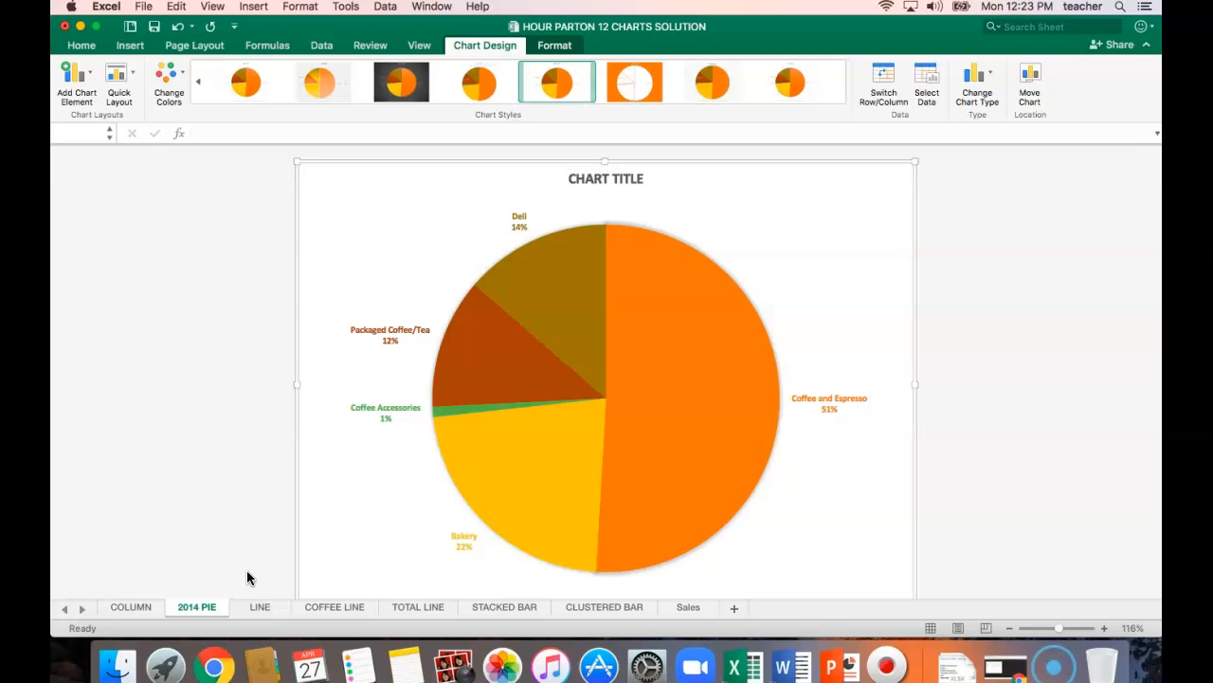
Replace the pie chart's placeholder title text with "2014" directly on the chart.
{"action": "mouse_move", "coordinate": [477, 317]}
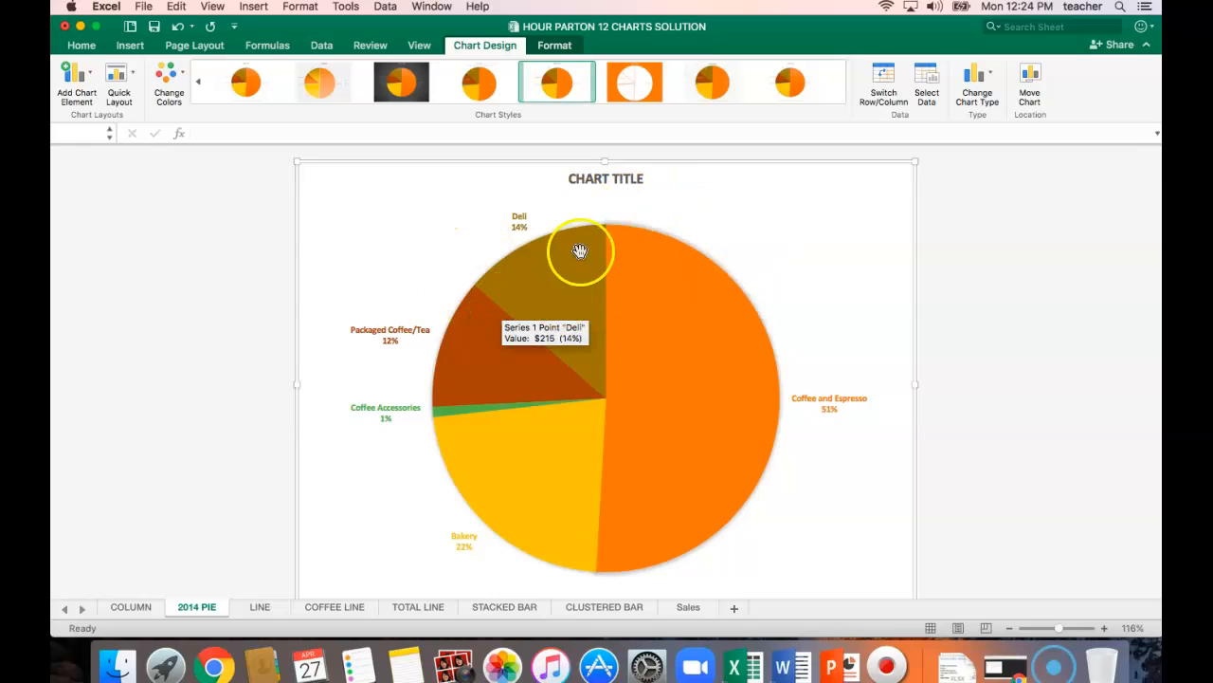
{"action": "left_click", "coordinate": [605, 181]}
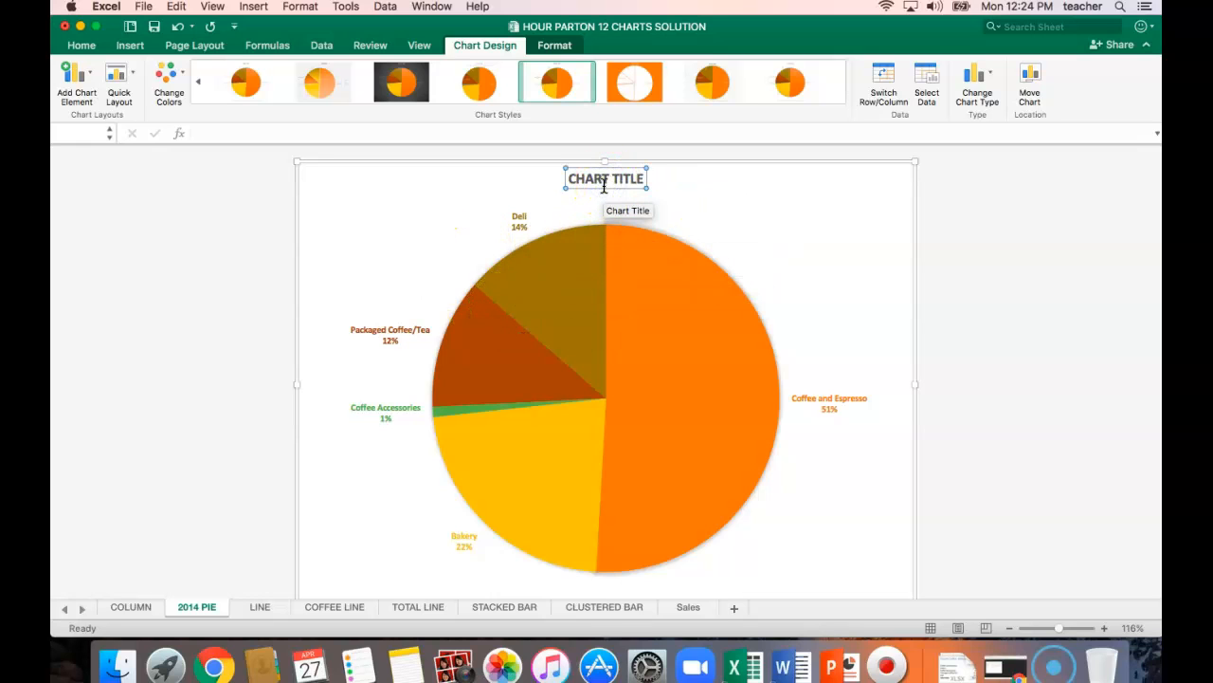
{"action": "left_click", "coordinate": [632, 180]}
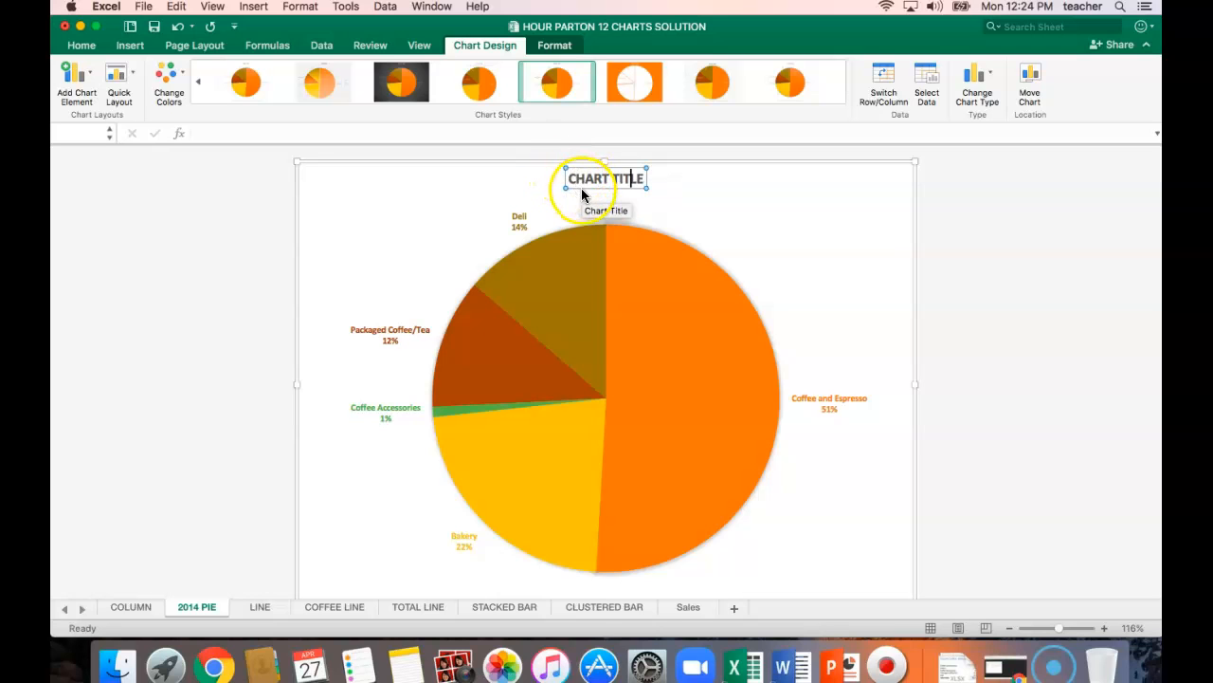
{"action": "left_click_drag", "start_coordinate": [570, 178], "coordinate": [640, 190]}
{"action": "type", "text": "2014"}
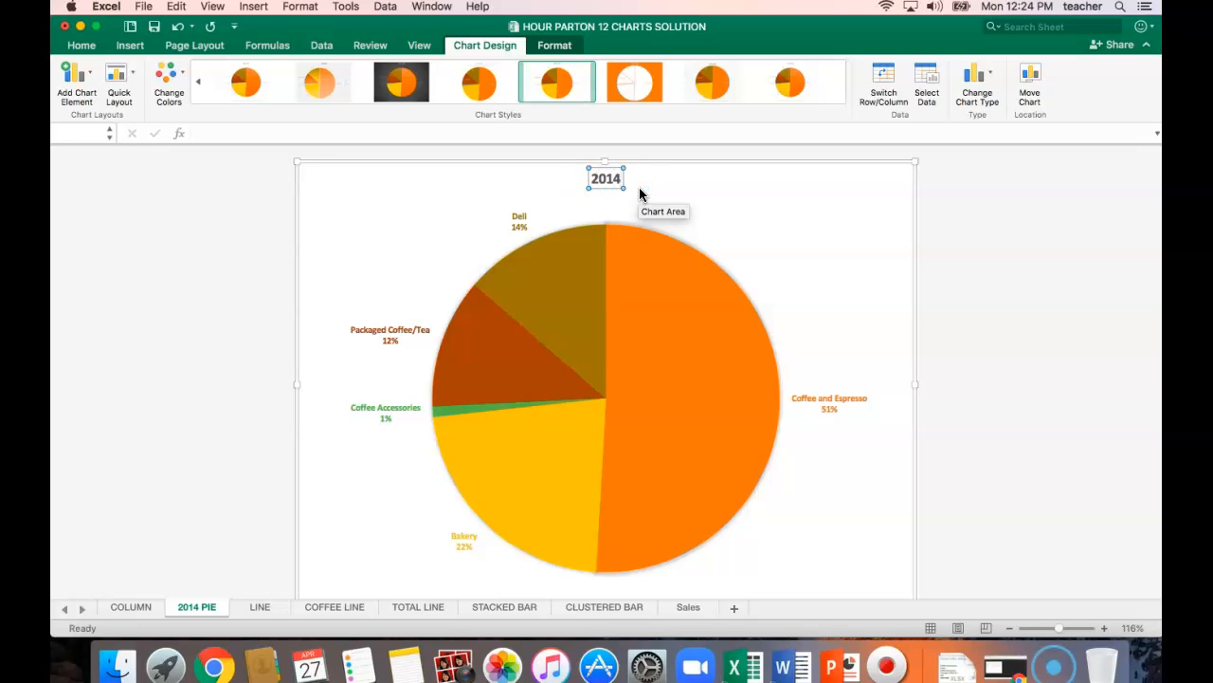
{"action": "left_click", "coordinate": [624, 183]}
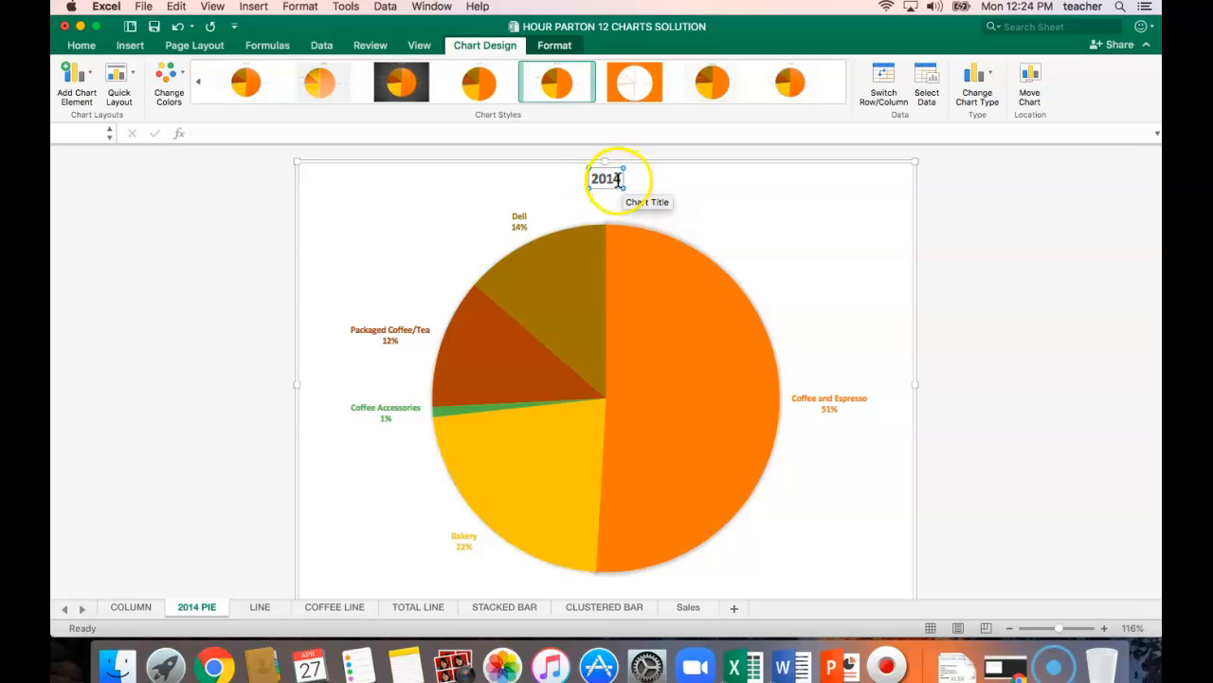
Re-enter "2014" as the pie chart's title through the formula bar.
{"action": "left_click", "coordinate": [301, 137]}
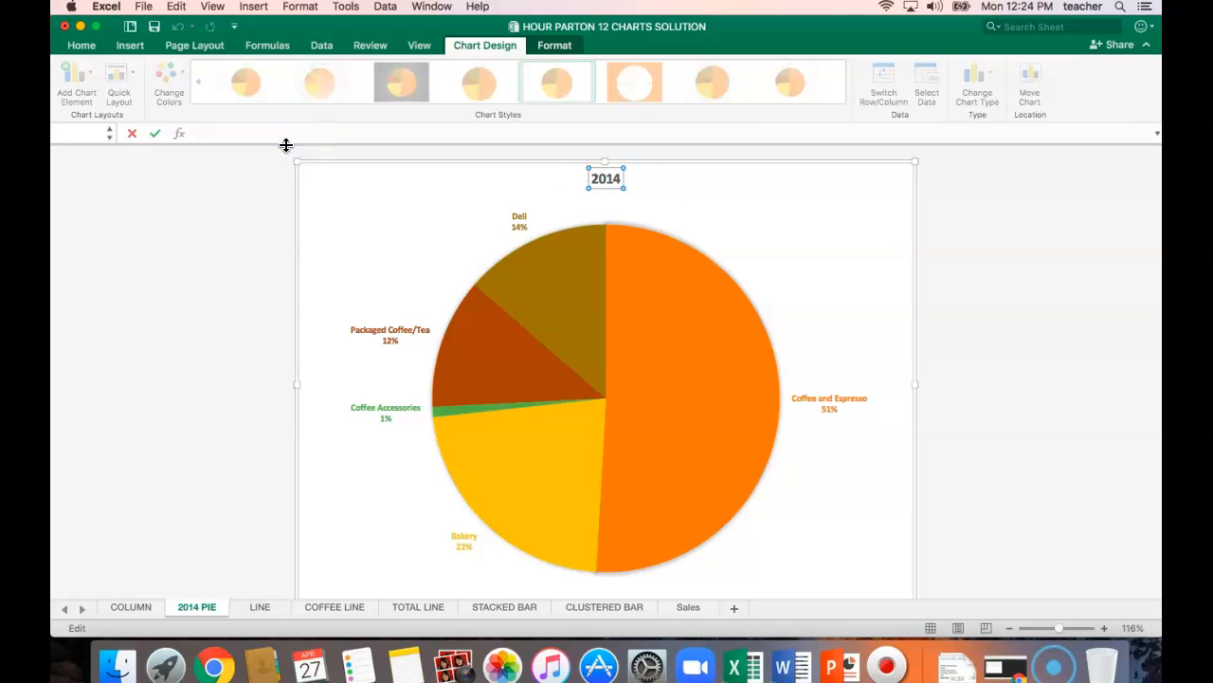
{"action": "left_click", "coordinate": [561, 158]}
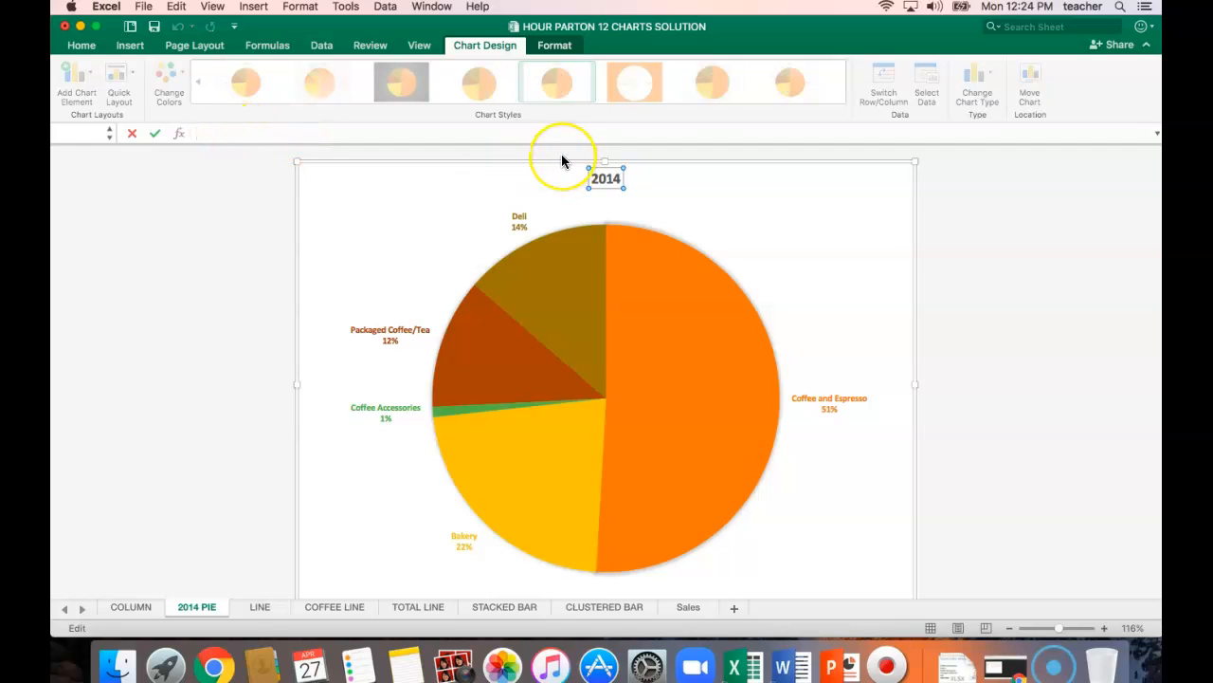
{"action": "type", "text": "21"}
{"action": "type", "text": "014"}
{"action": "key", "text": "Return"}
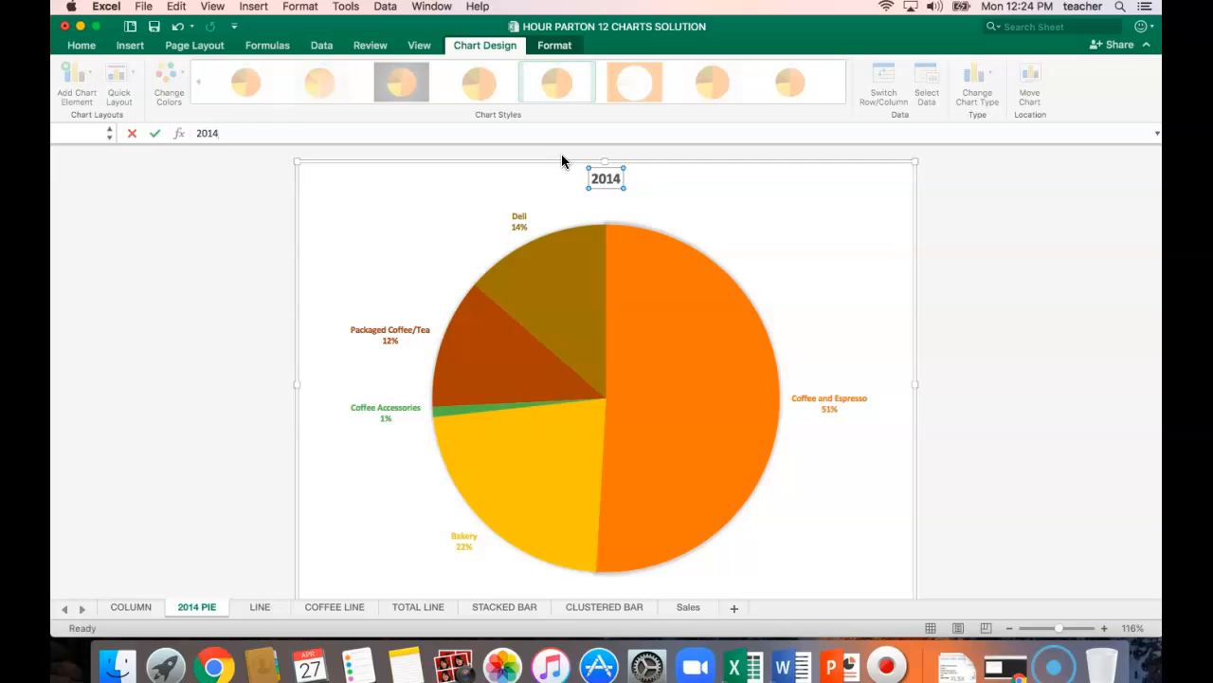
{"action": "left_click", "coordinate": [639, 158]}
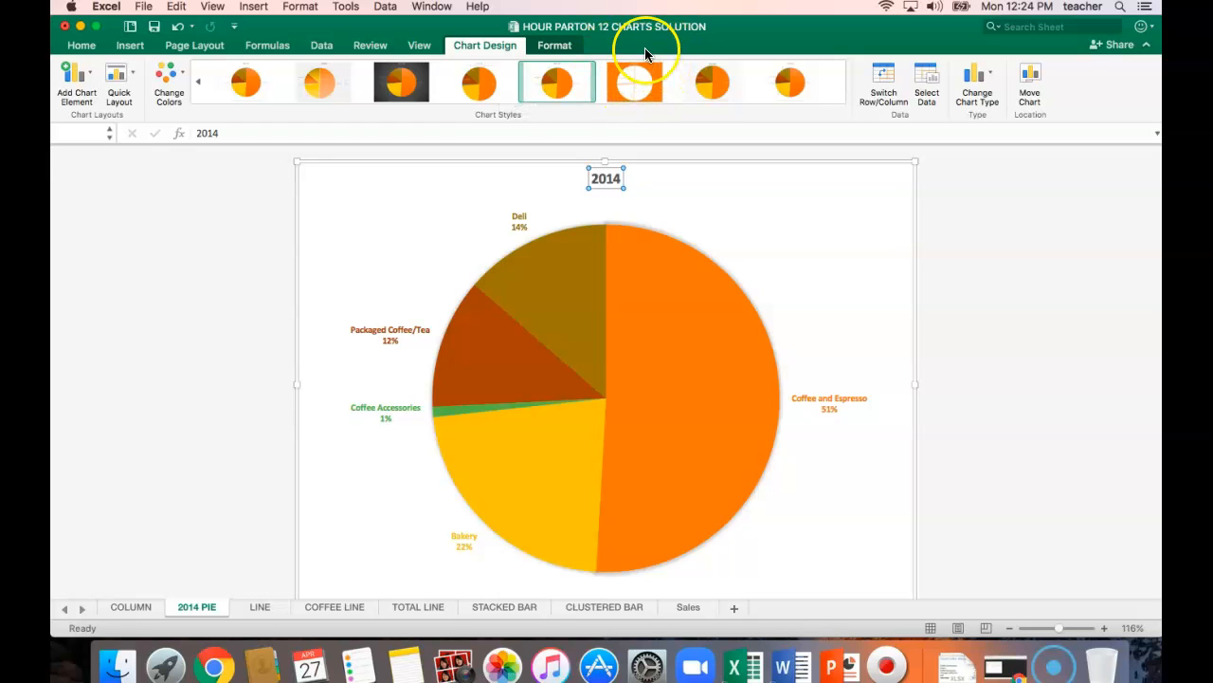
Extend the pie chart's title so it reads "2014 ANNUAL SALES".
{"action": "left_click", "coordinate": [615, 177]}
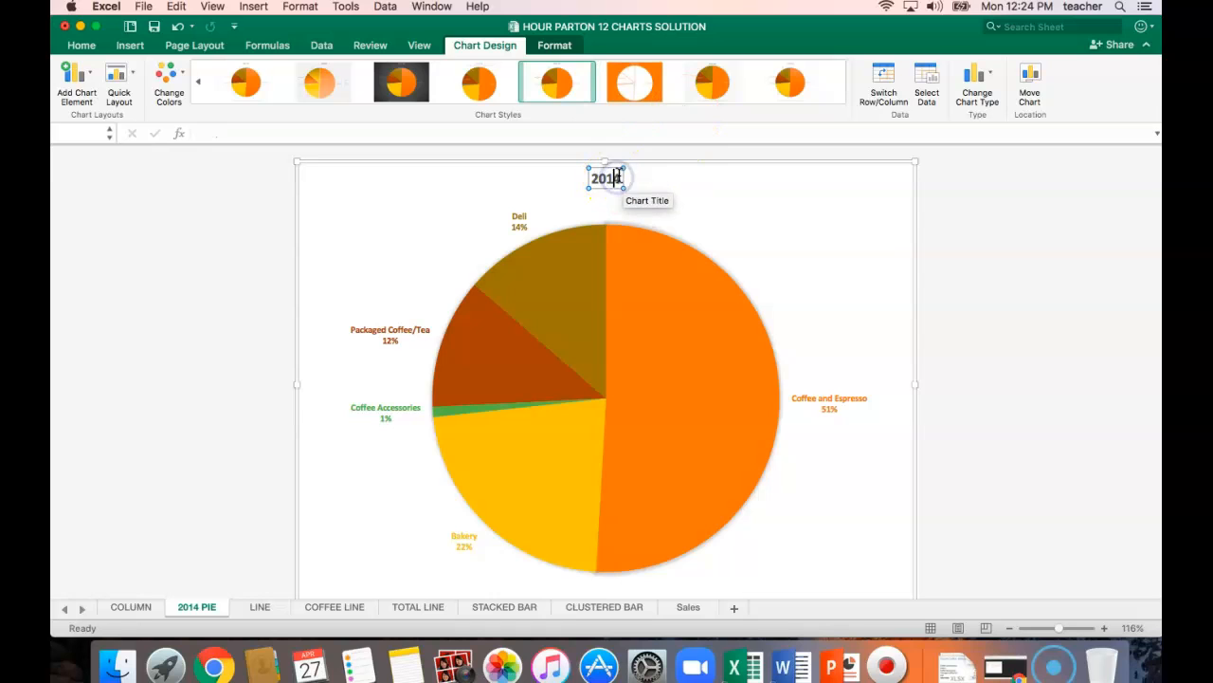
{"action": "left_click", "coordinate": [618, 178]}
{"action": "left_click", "coordinate": [617, 178]}
{"action": "left_click", "coordinate": [622, 176]}
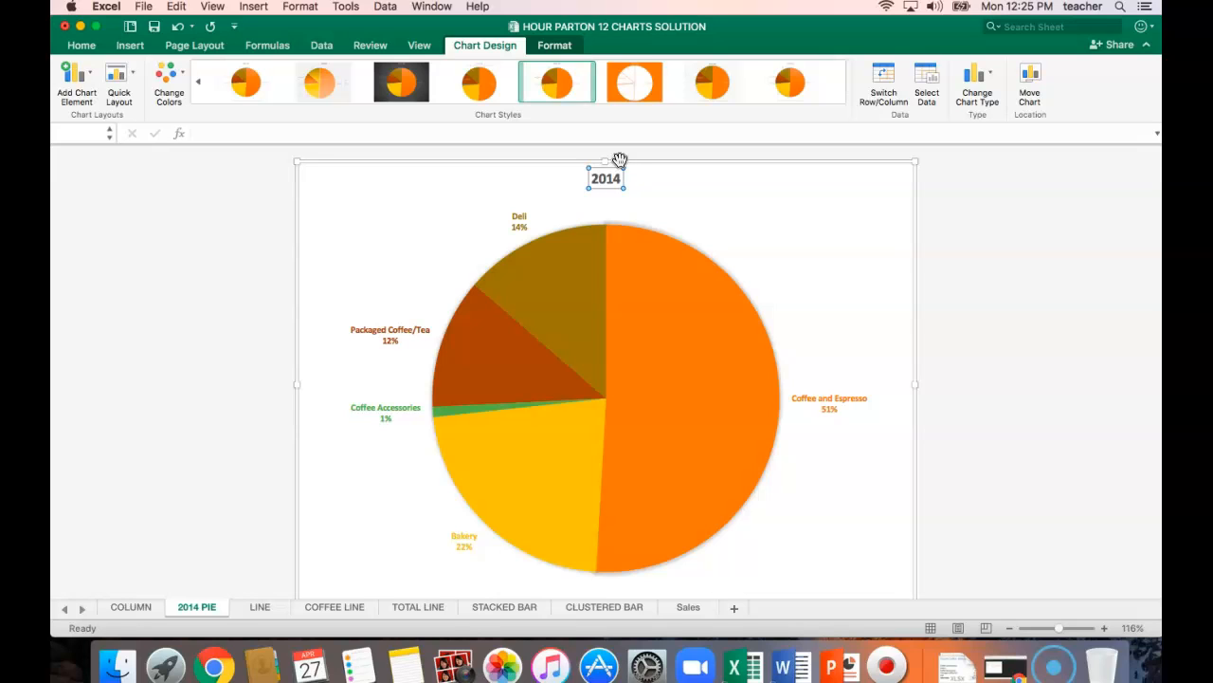
{"action": "type", "text": "ANNUAL SALES"}
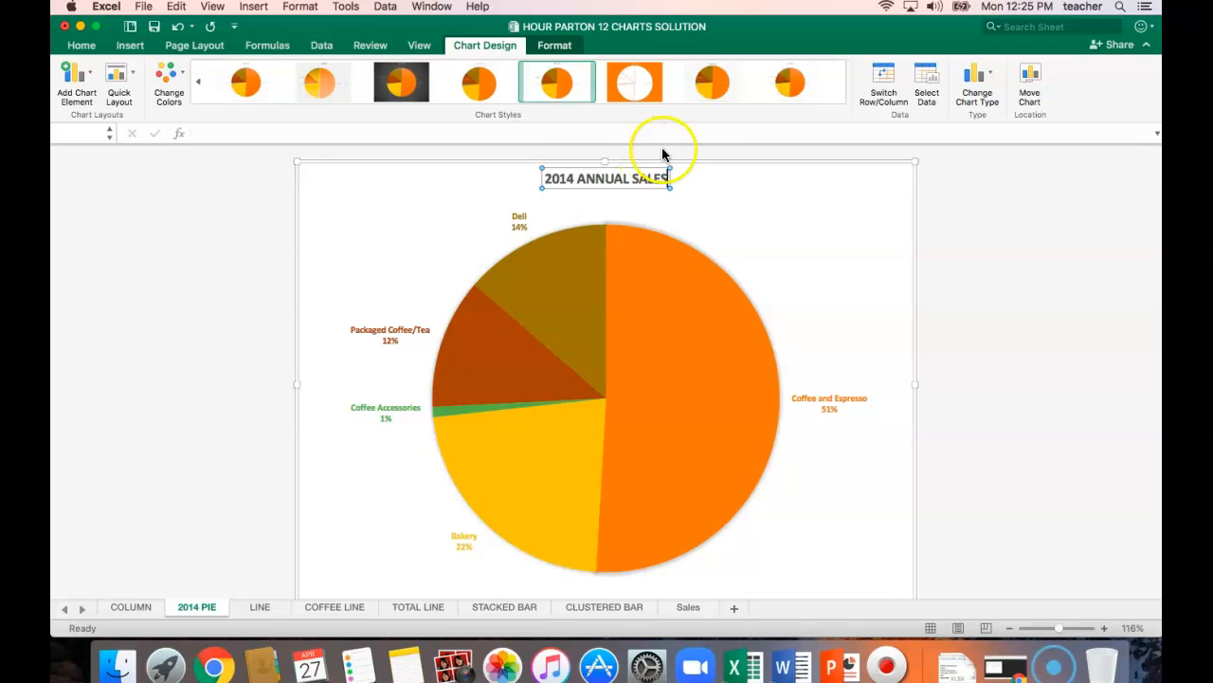
Select the whole pie chart title text and bring up the font formatting options.
{"action": "left_click", "coordinate": [559, 179]}
{"action": "left_click_drag", "start_coordinate": [560, 178], "coordinate": [663, 175]}
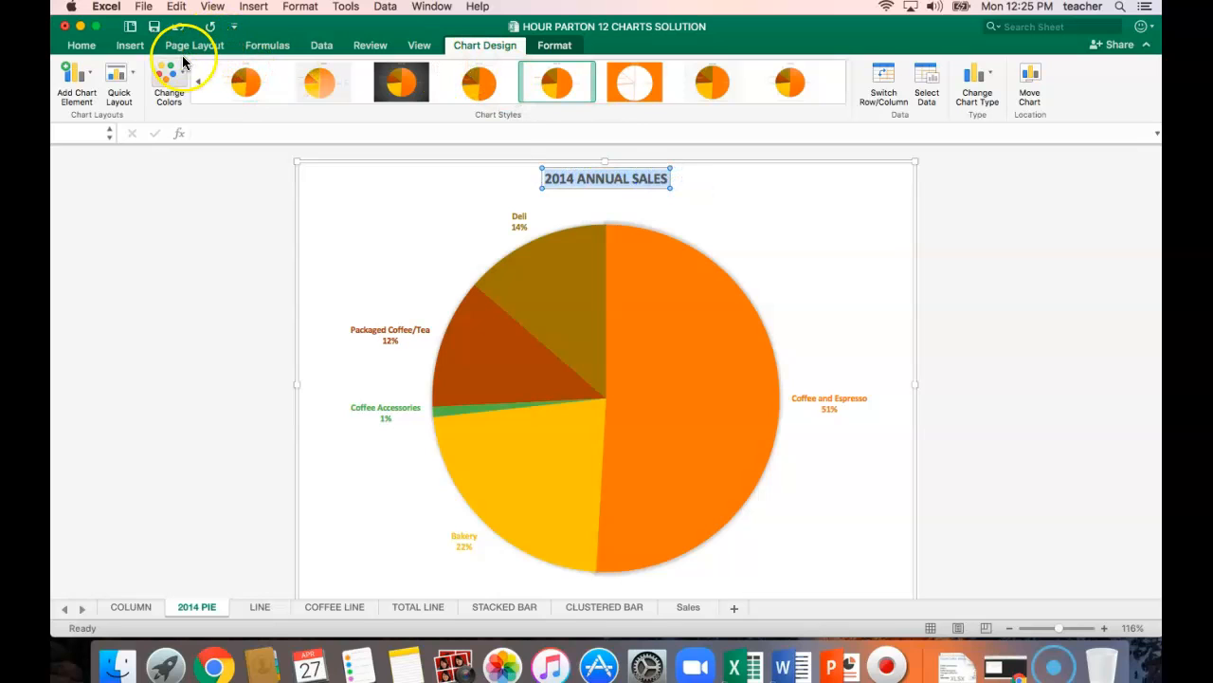
{"action": "left_click", "coordinate": [91, 52]}
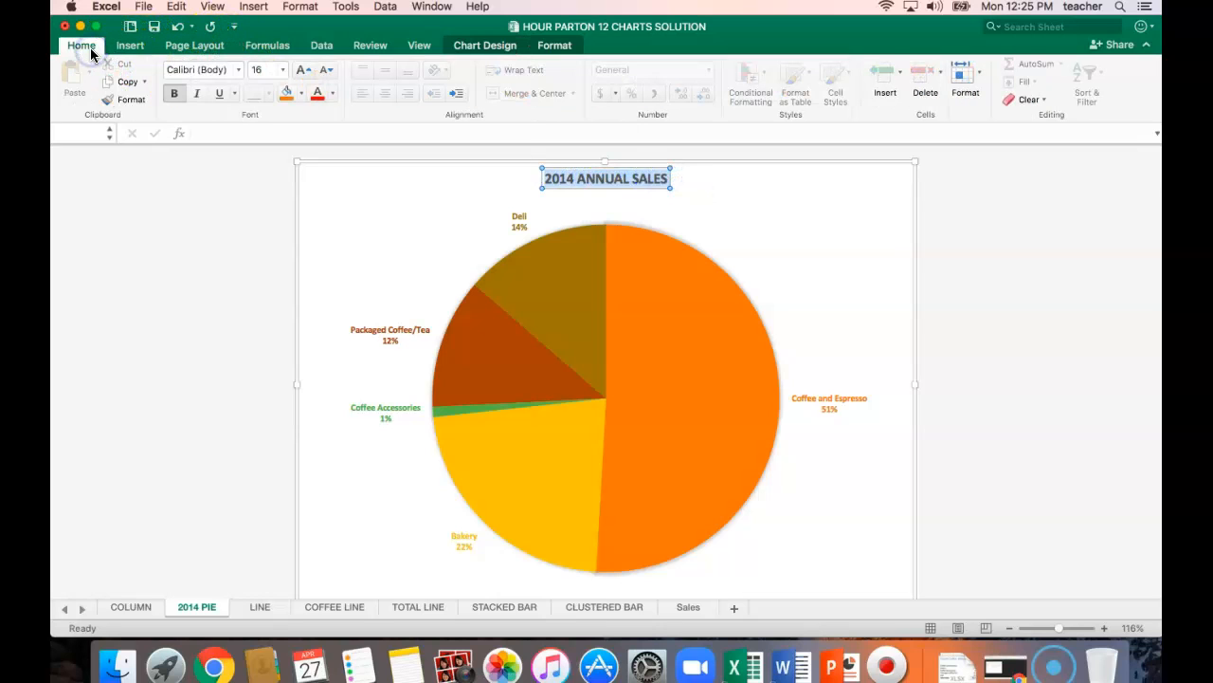